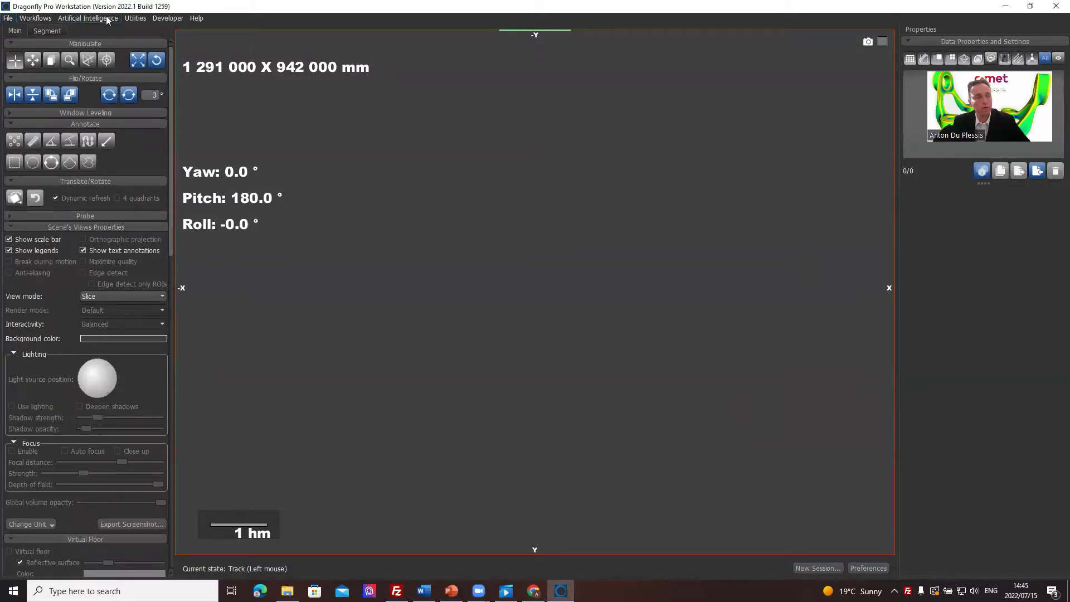
Open the File menu on the empty Dragonfly scene.
left_click(5, 18)
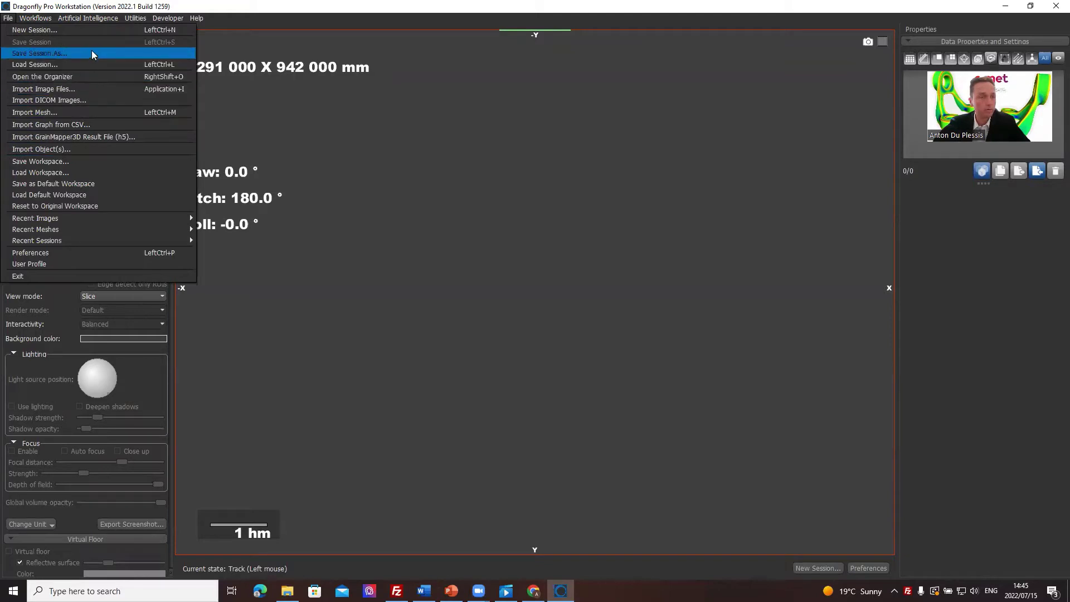
Load the 3hornchameleon.ORSSession session from the Documents folder.
left_click(91, 66)
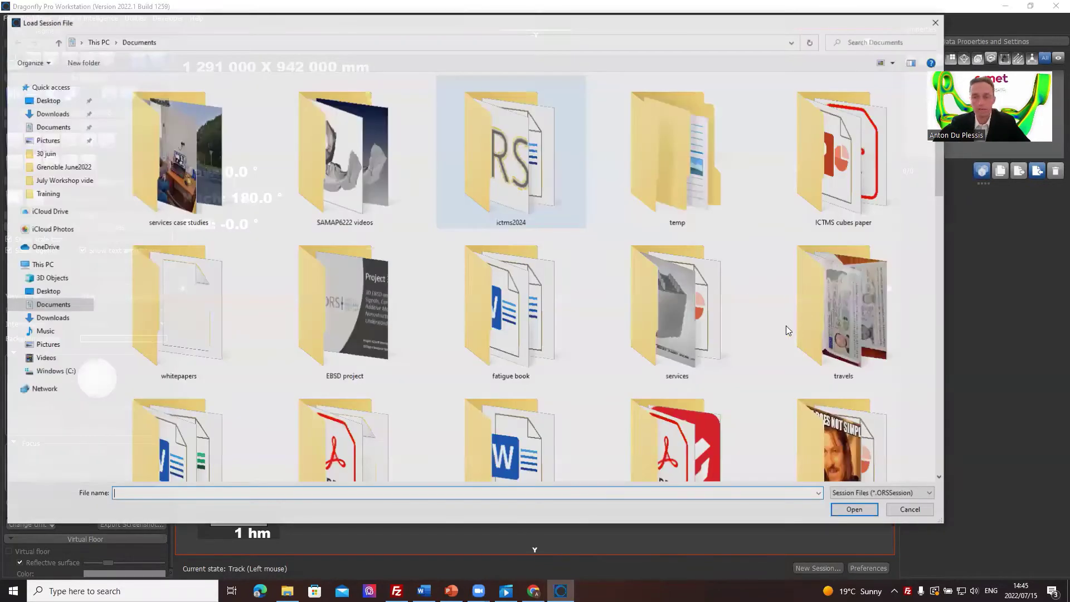
scroll(785, 330, "down", 10)
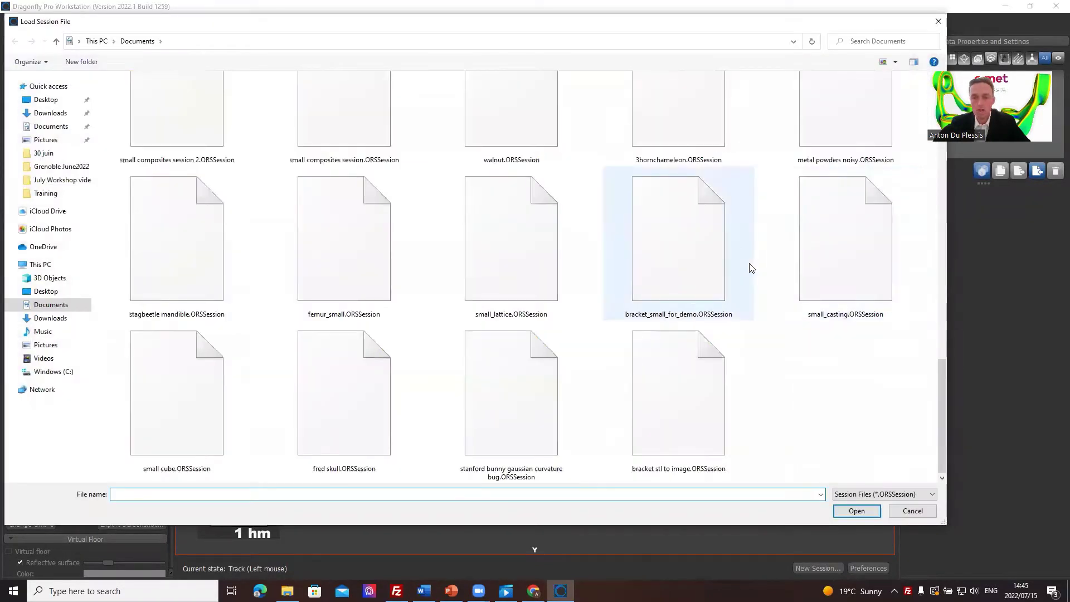
left_click(699, 162)
left_click(849, 509)
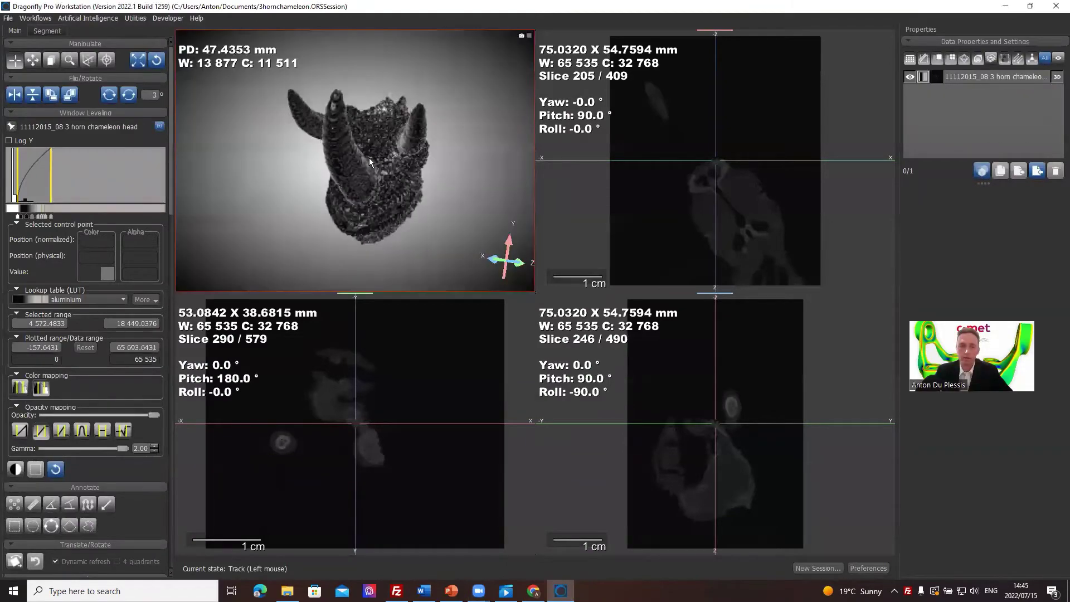
Maximize slice 205, window-level it to W 37 049 / C 15 597, zoom in, and show dataset properties.
left_click_drag(225, 126, 376, 206)
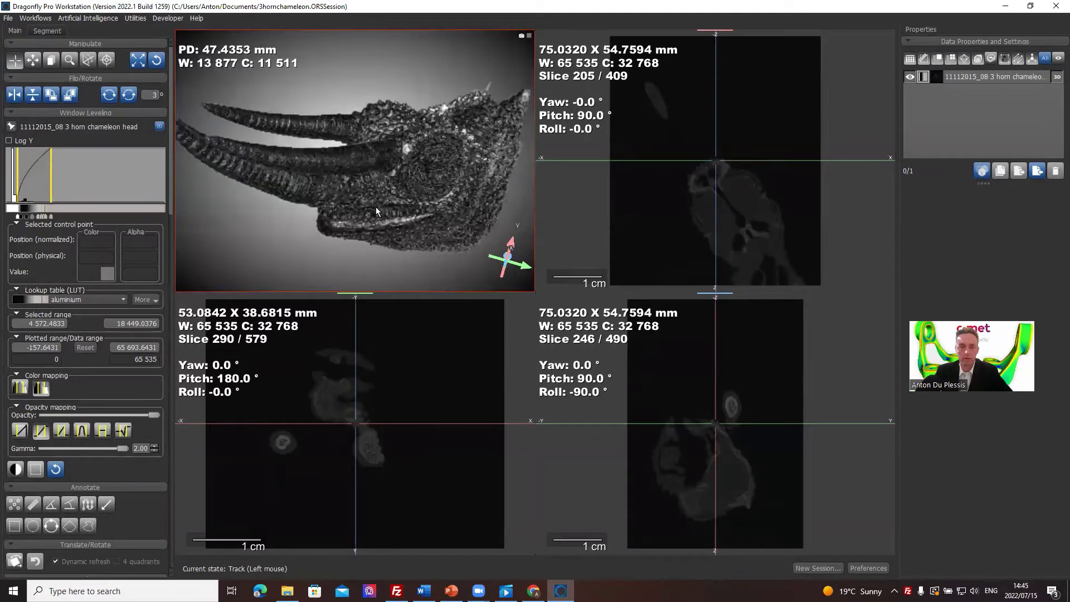
double_click(732, 198)
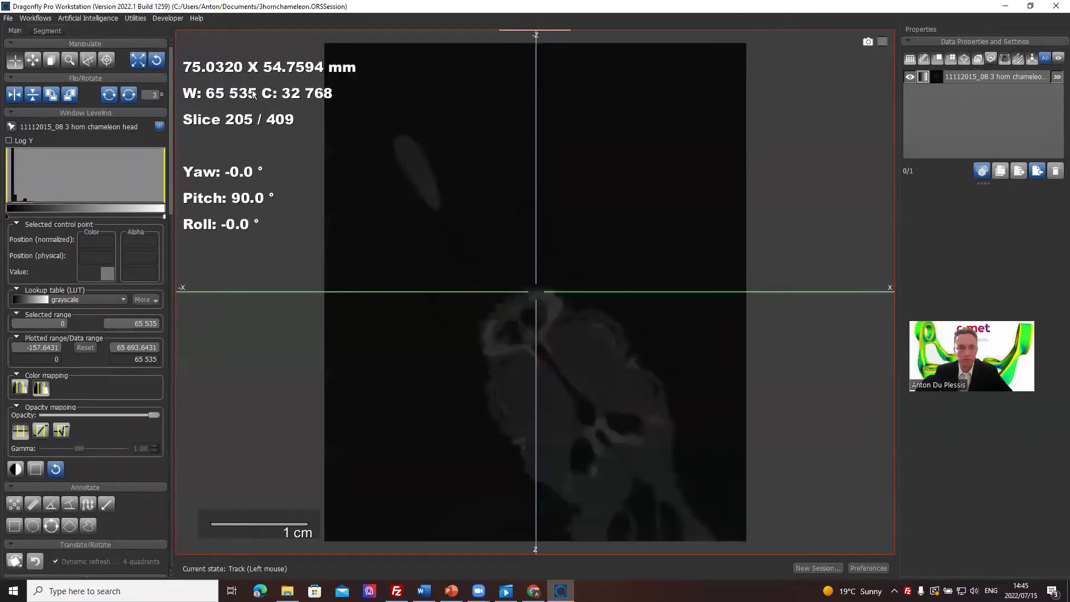
left_click_drag(252, 95, 1053, 512)
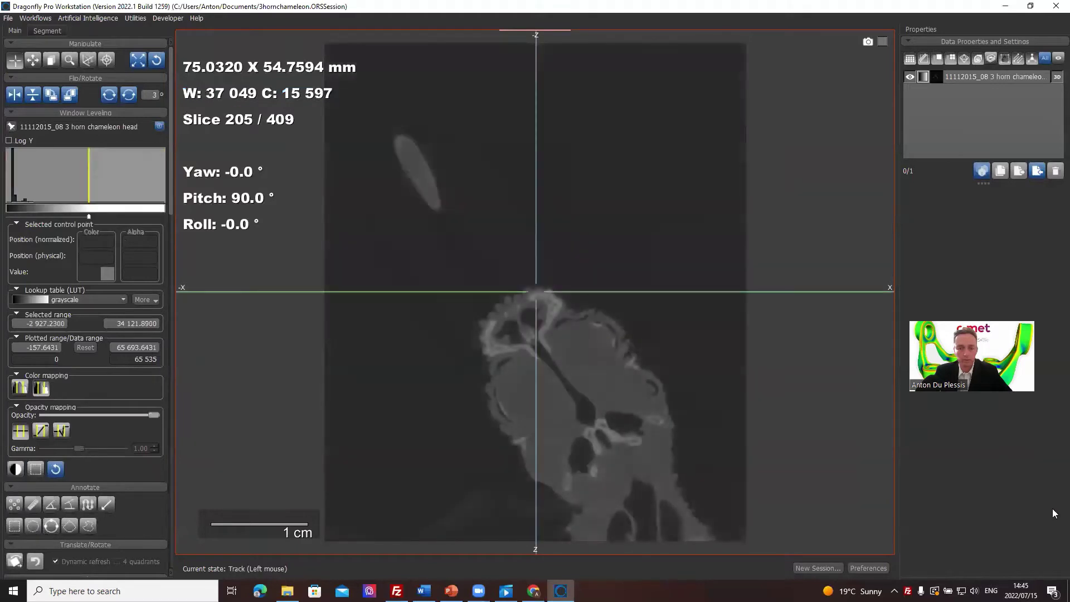
scroll(605, 372, "up", 3)
middle_click_drag(605, 372, 647, 278)
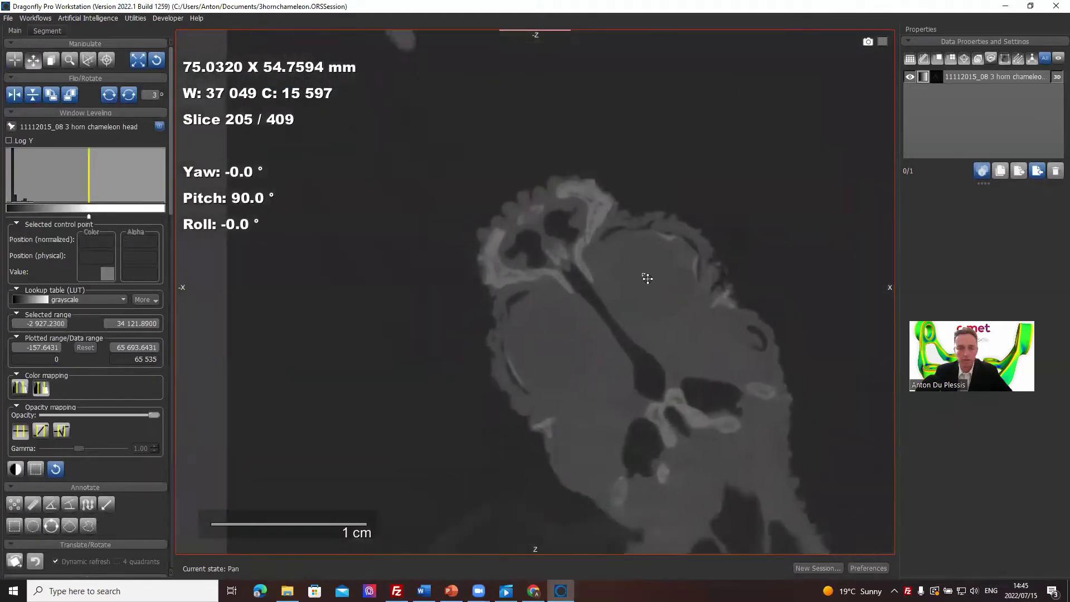
scroll(647, 278, "up", 5)
middle_click_drag(418, 258, 419, 361)
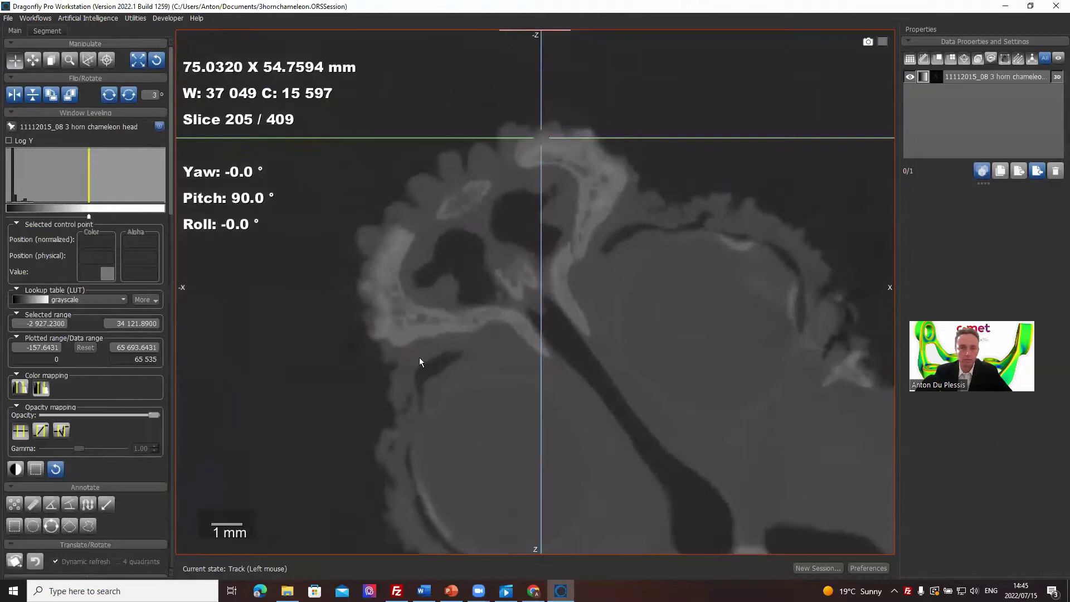
left_click(969, 77)
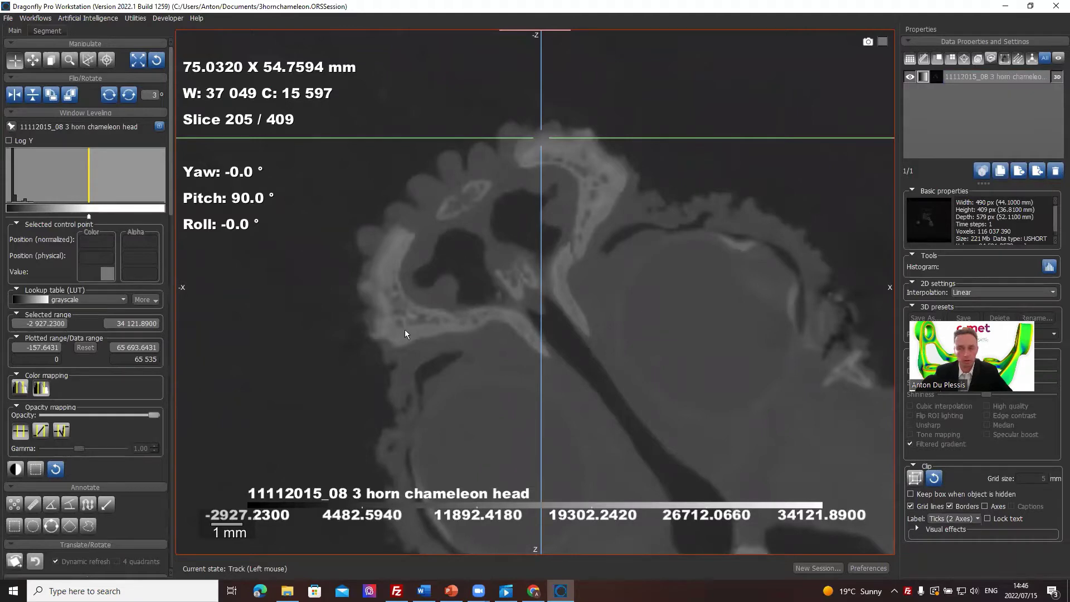
In the Segment tab, preview an Upper Otsu intensity range raised to keep only bone.
left_click(47, 30)
left_click(13, 117)
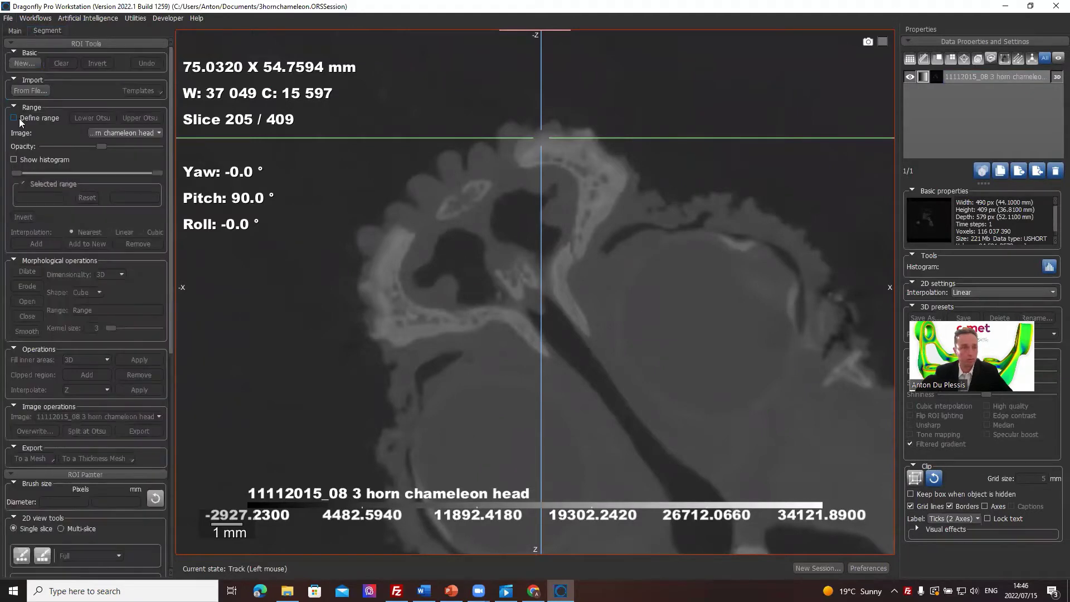
left_click(141, 117)
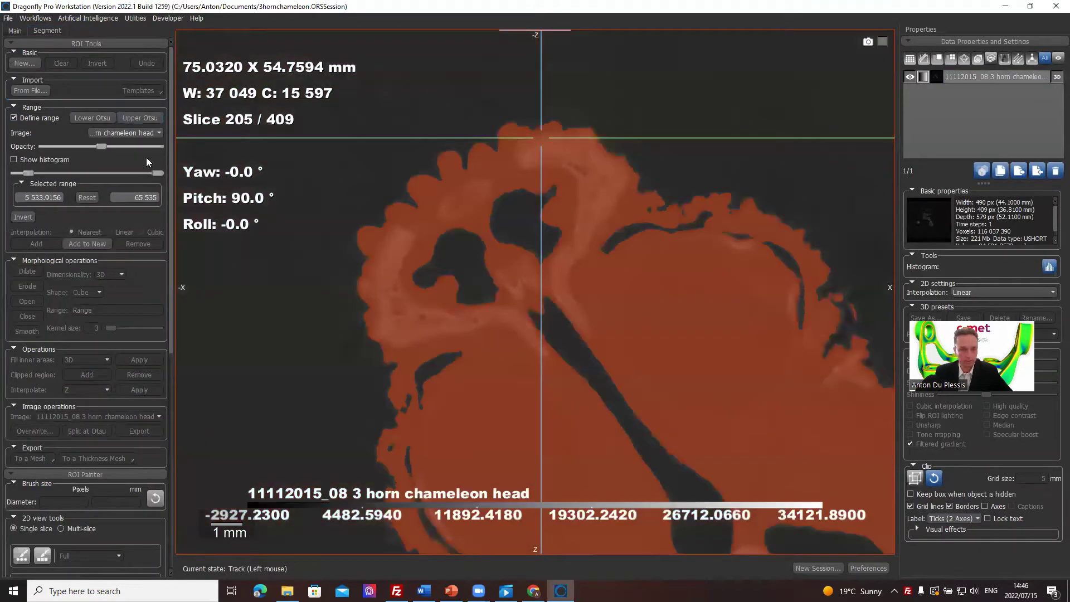
mouse_move(25, 173)
left_mouse_down()
mouse_move(59, 169)
mouse_move(39, 172)
left_mouse_up()
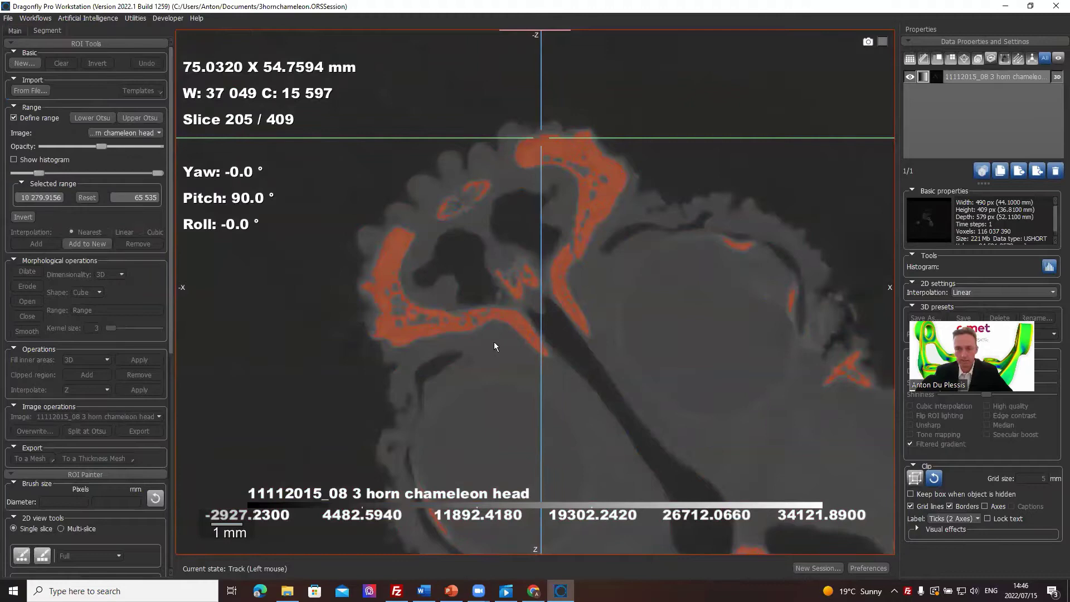
Inspect the bone threshold preview up close, then switch Define range off.
scroll(692, 429, "down", 5)
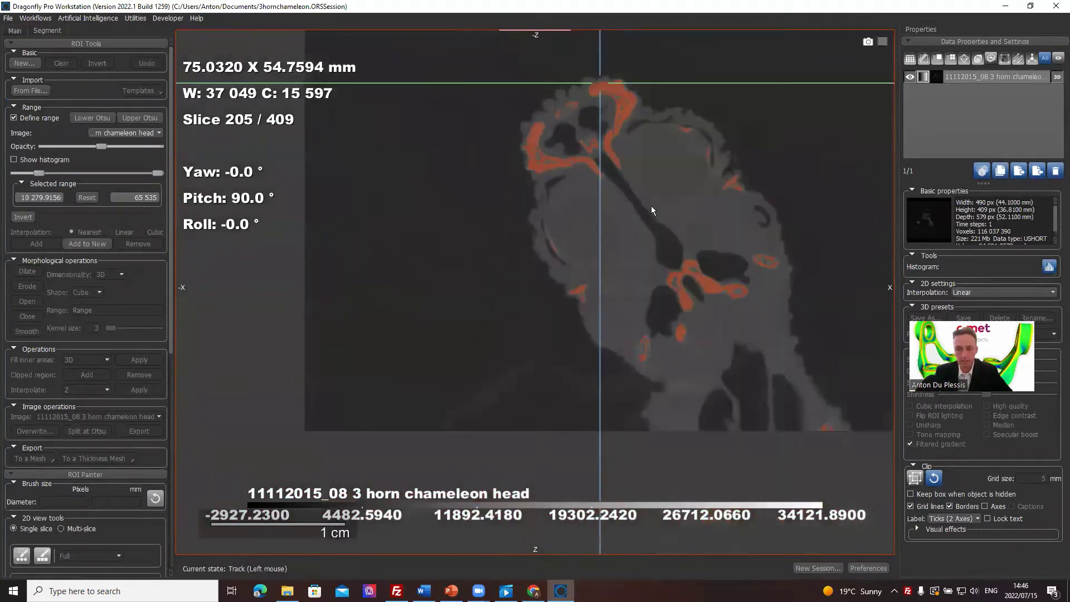
scroll(724, 167, "up", 5)
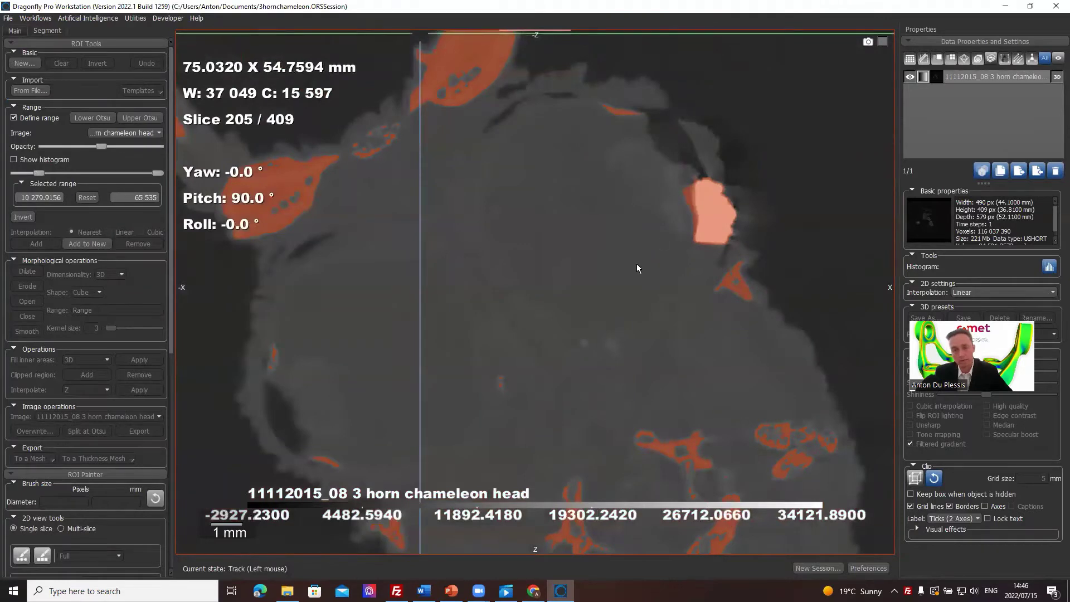
scroll(636, 267, "down", 5)
middle_click_drag(621, 248, 632, 125)
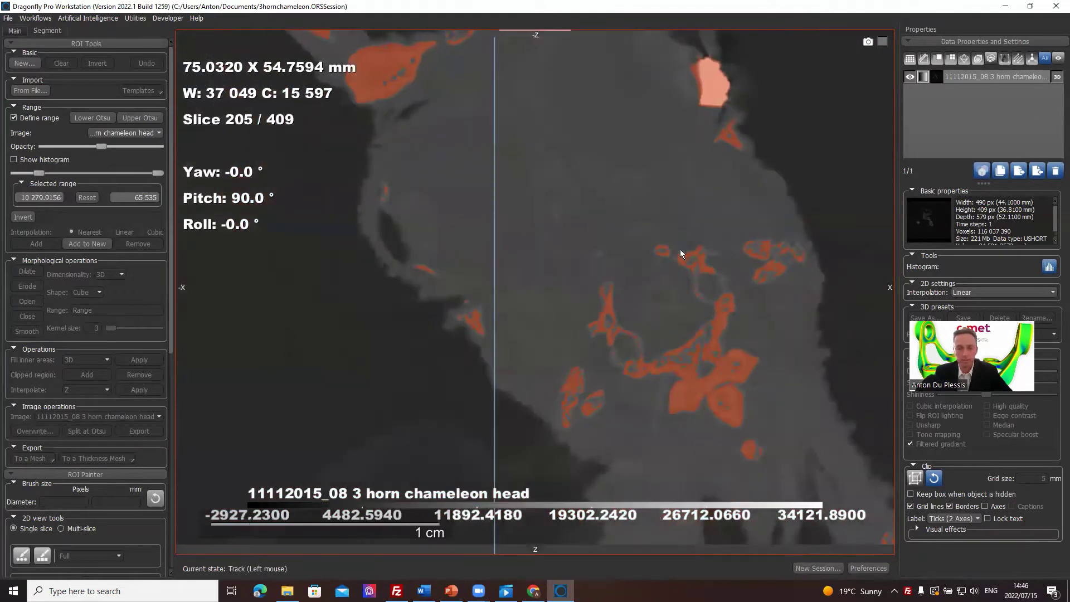
right_click_drag(686, 361, 650, 266)
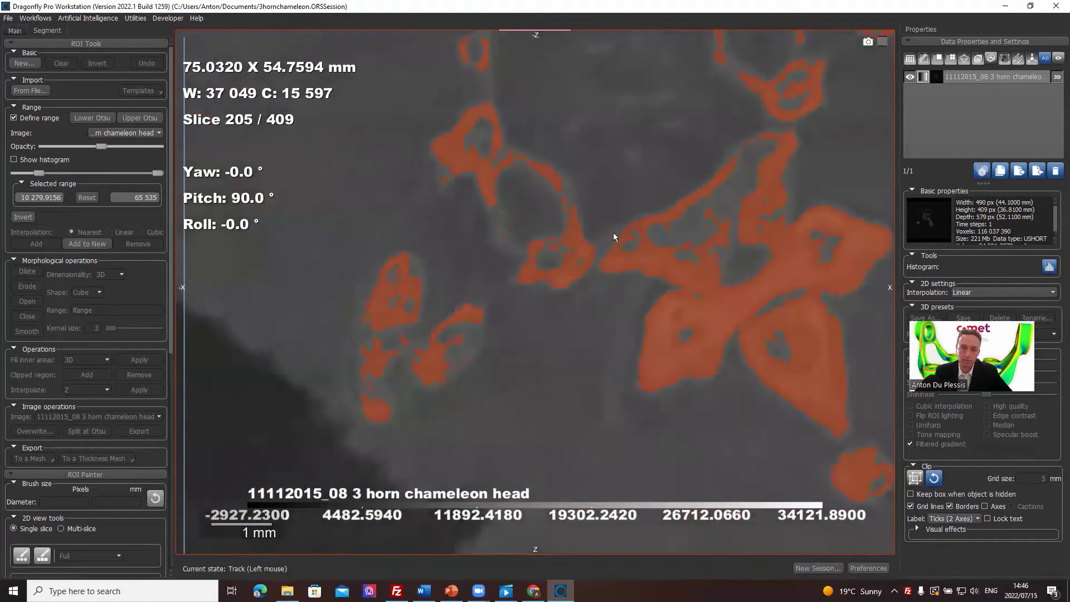
right_click_drag(599, 384, 569, 249)
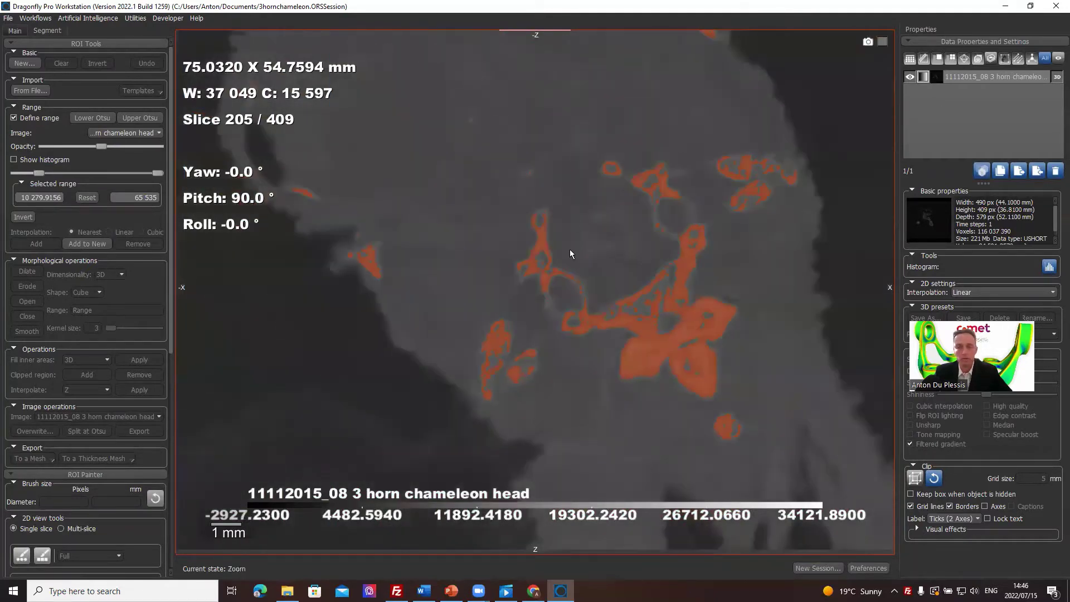
right_click_drag(633, 210, 652, 236)
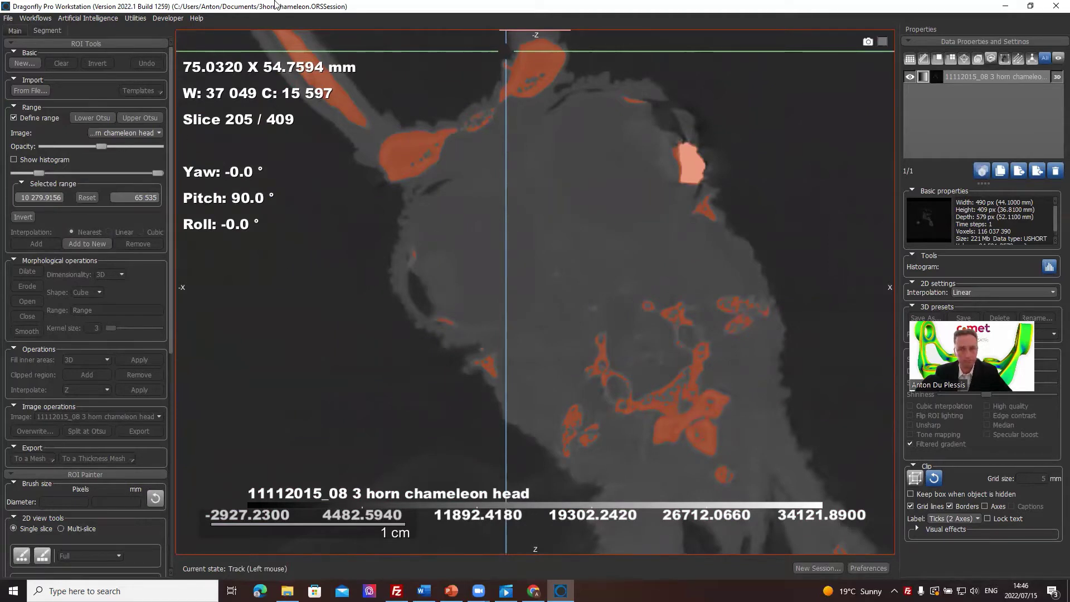
left_click(15, 118)
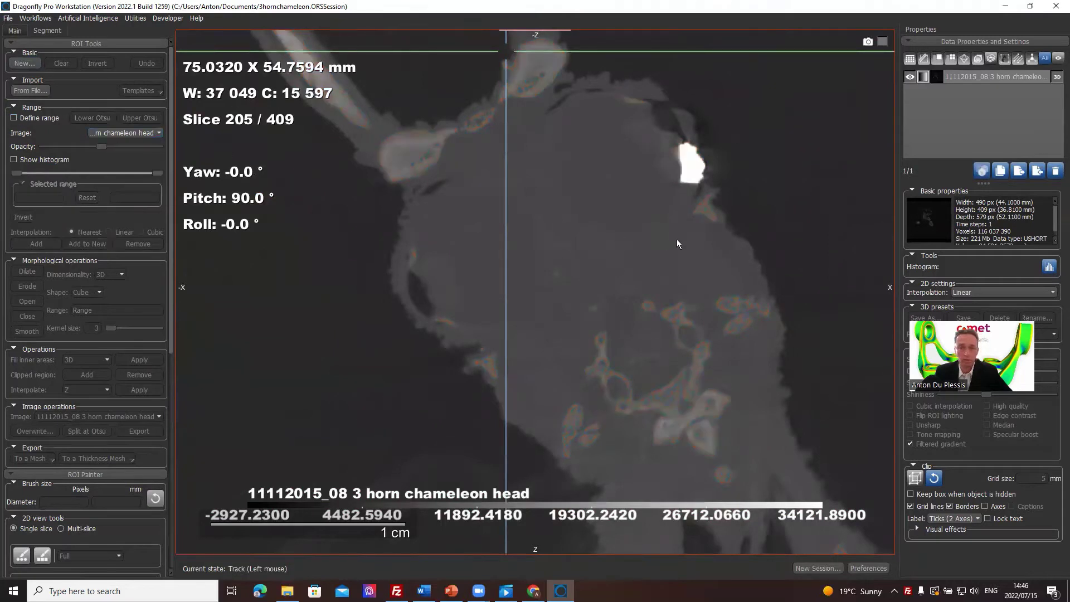
middle_click_drag(678, 241, 661, 217)
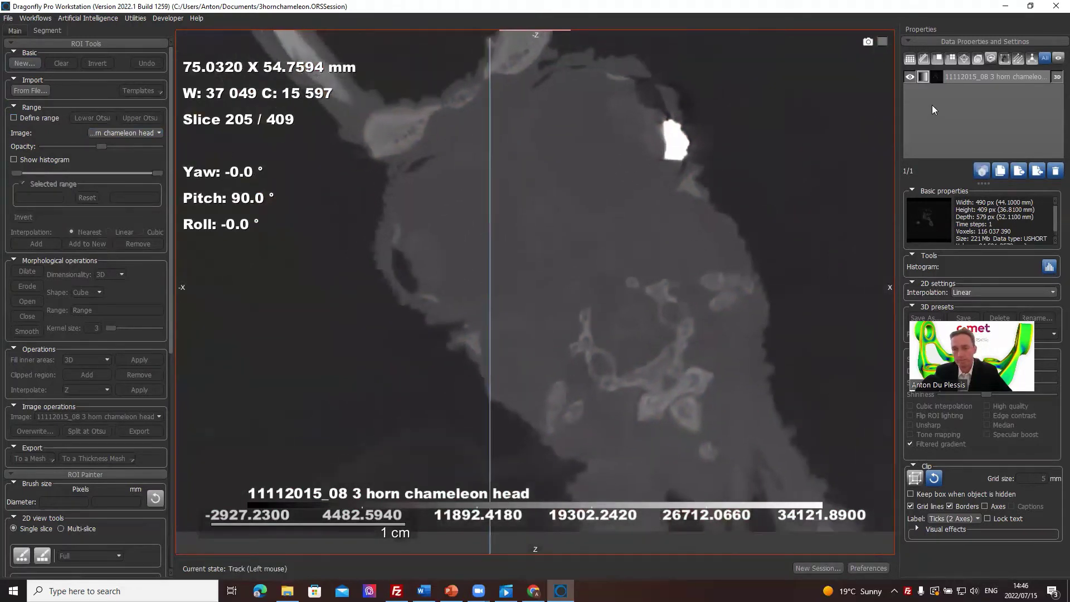
left_click(976, 82)
left_click(88, 19)
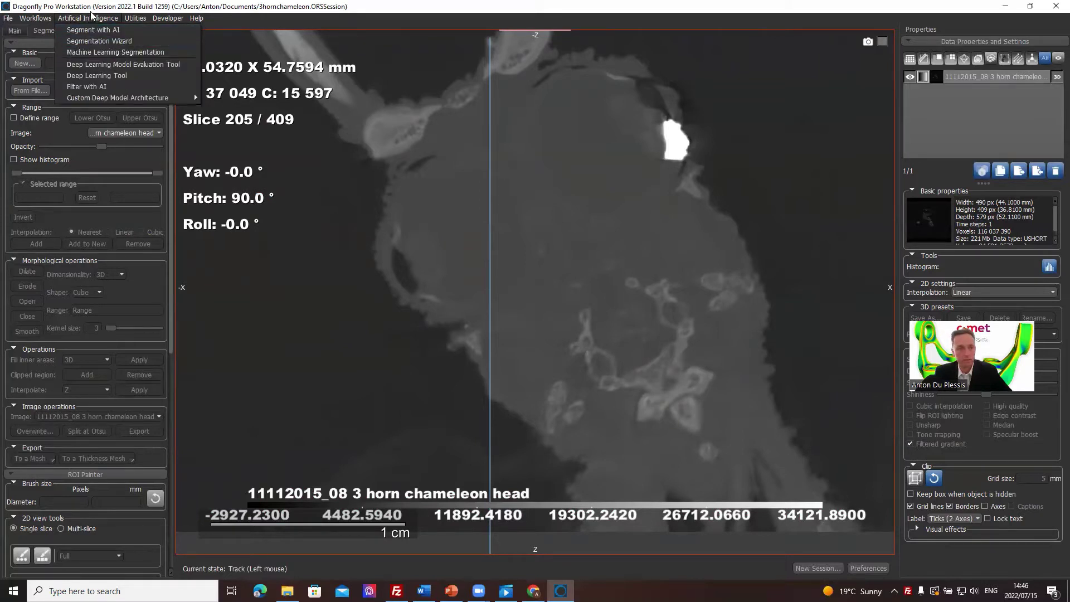
left_click(117, 52)
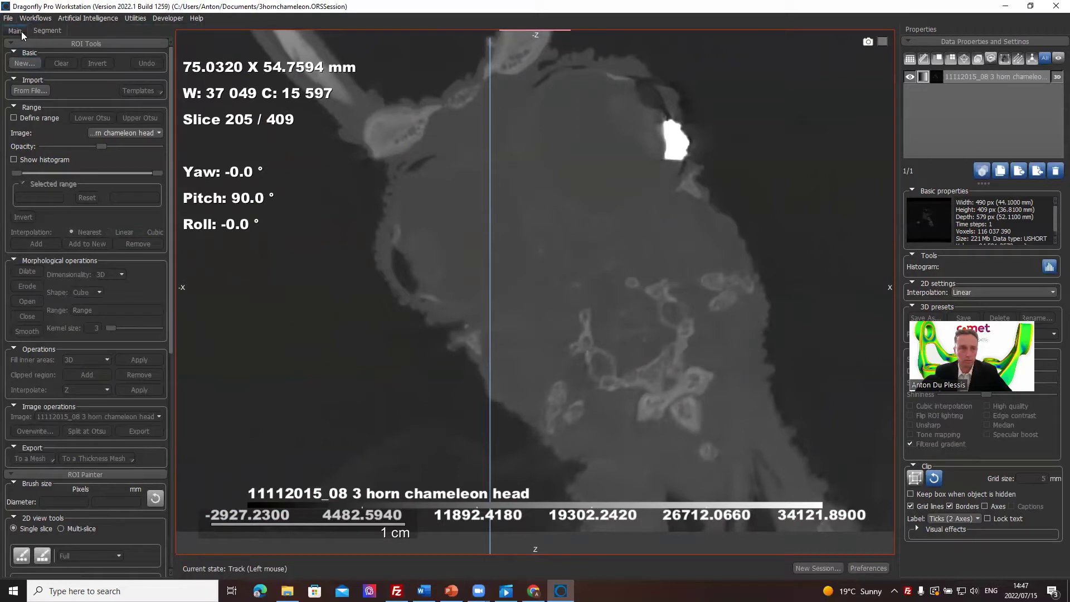
left_click(29, 65)
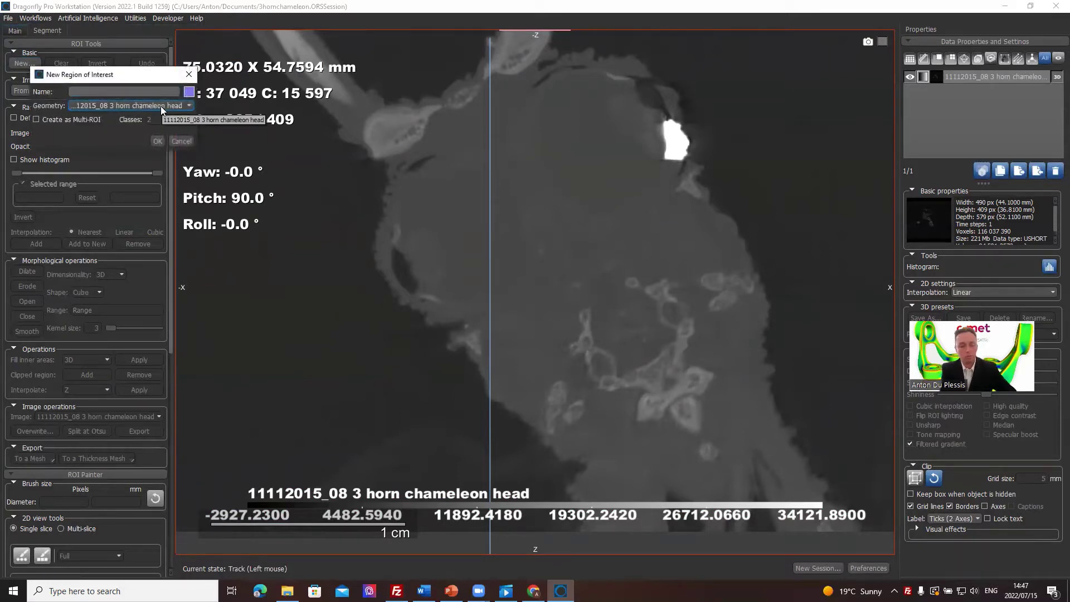
type("ground truth sparse data")
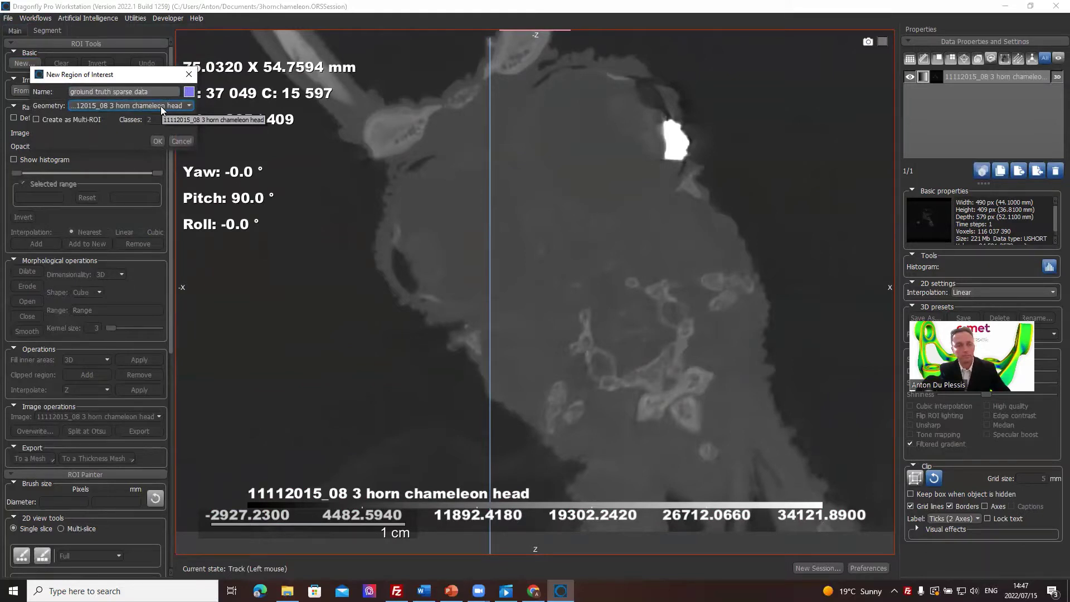
key("Return")
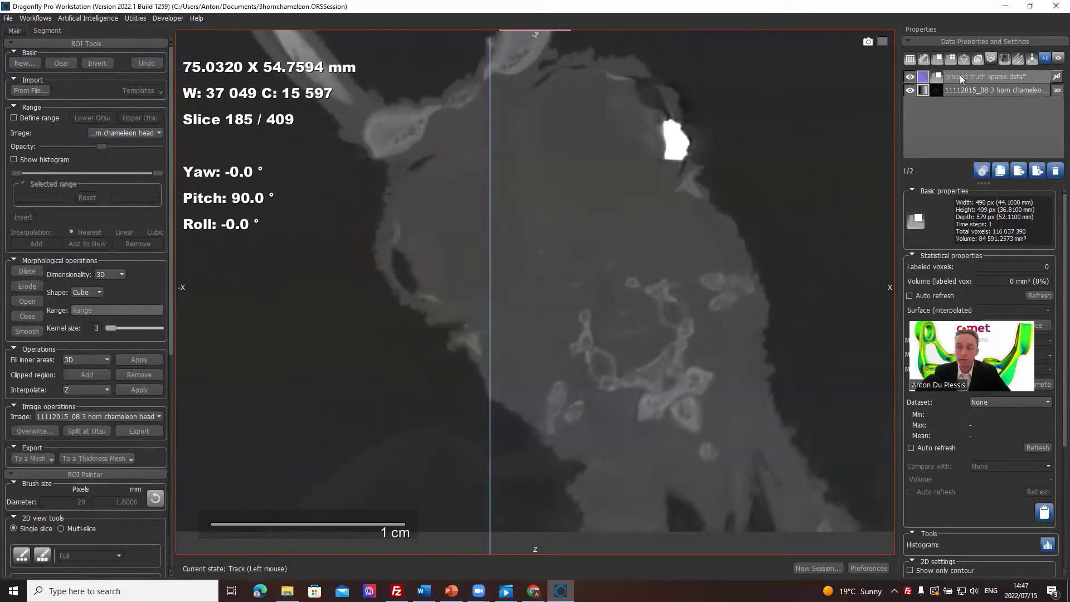
left_click(994, 75)
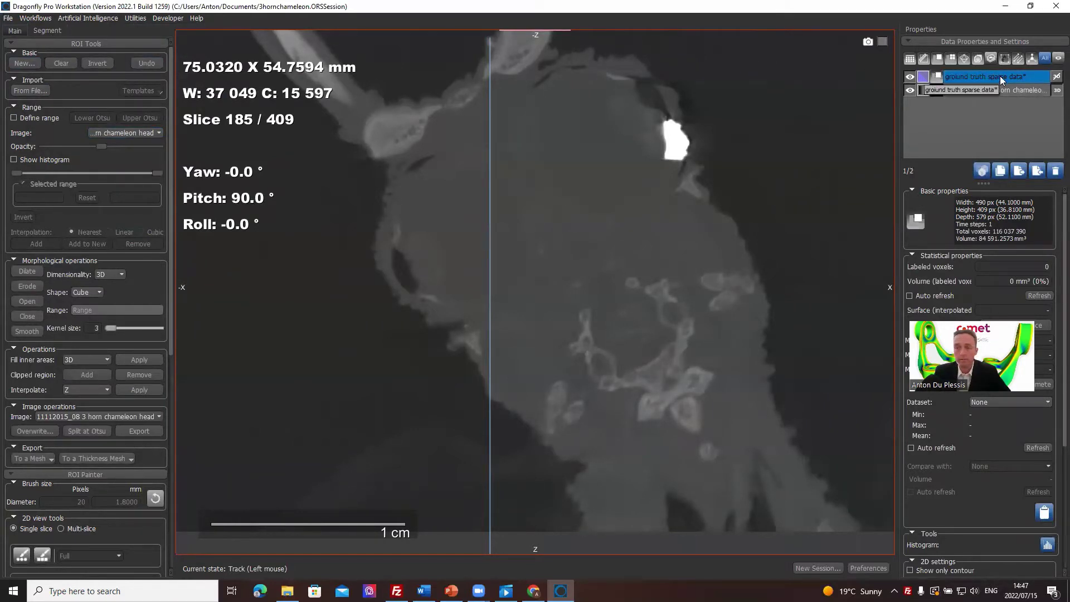
left_click(1055, 172)
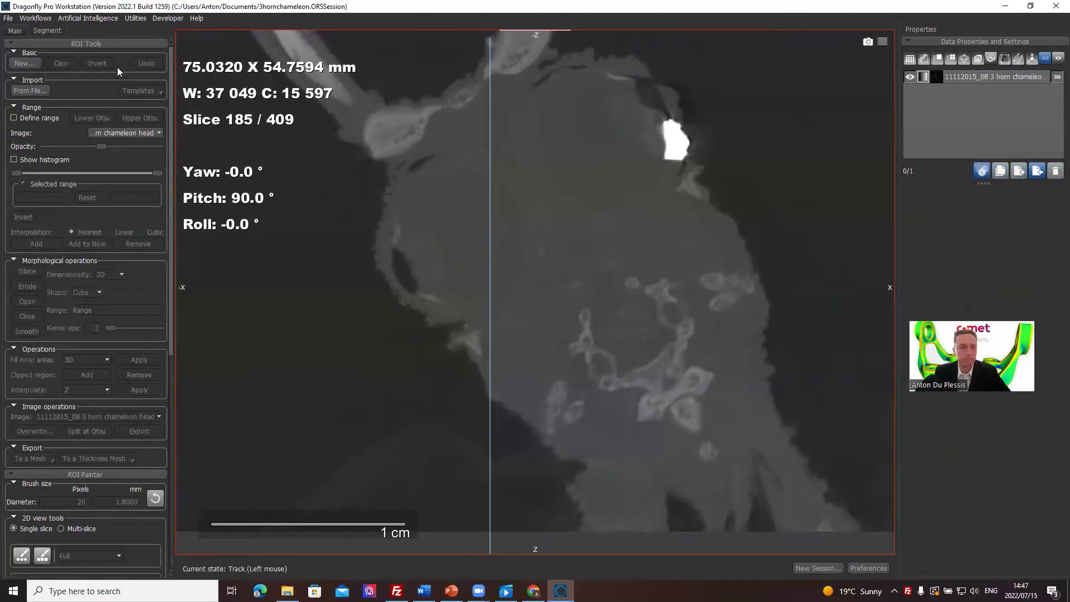
Create a new 3-class Multi-ROI named 'sparse data for training'.
left_click(29, 61)
left_click(62, 116)
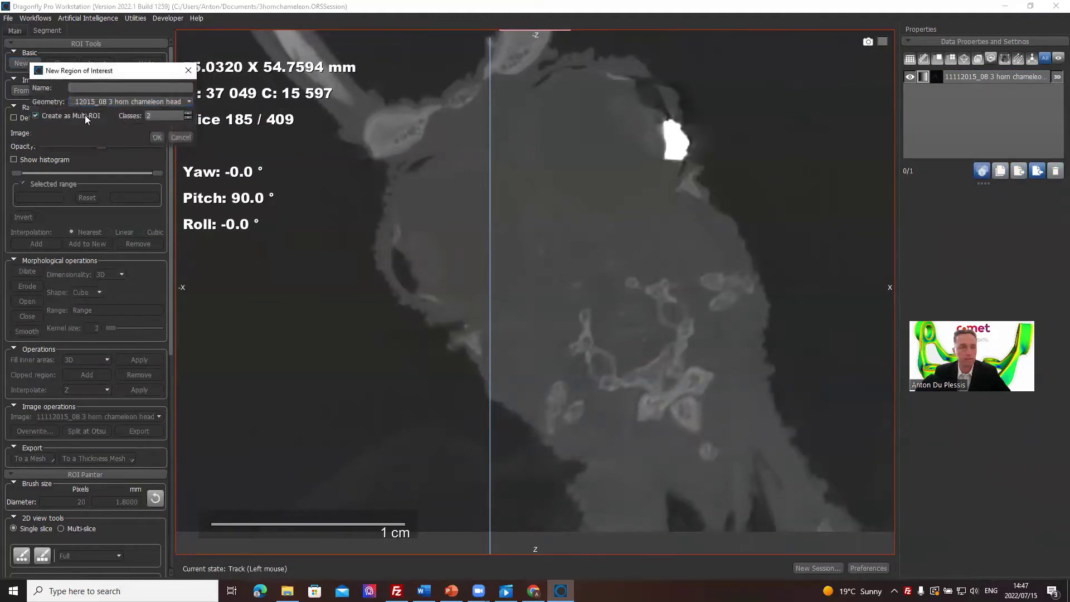
key("Up")
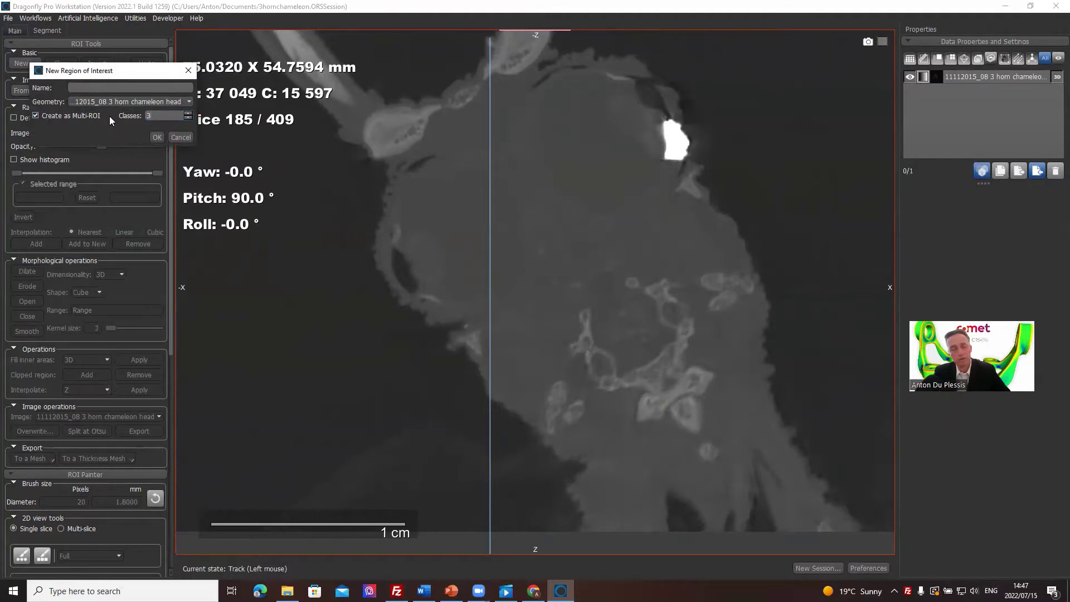
left_click(139, 88)
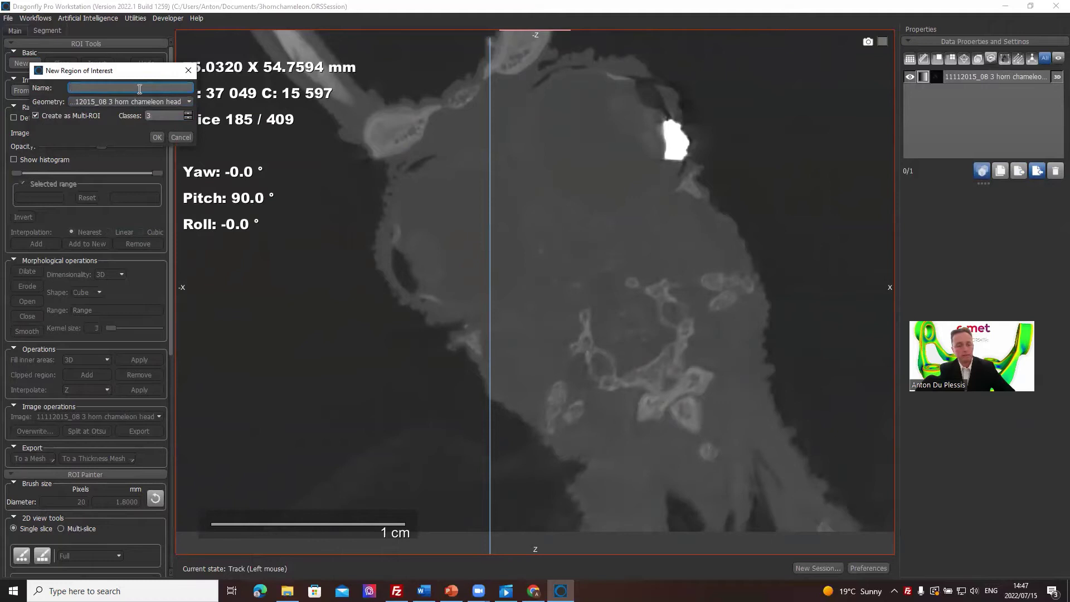
type("spars")
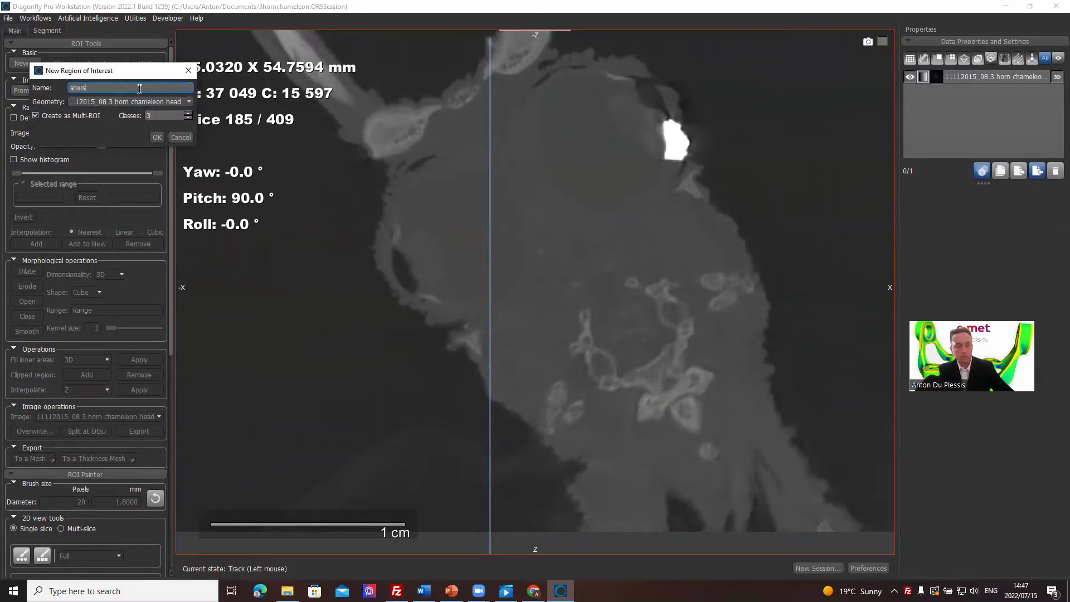
type("e data for training")
key("Return")
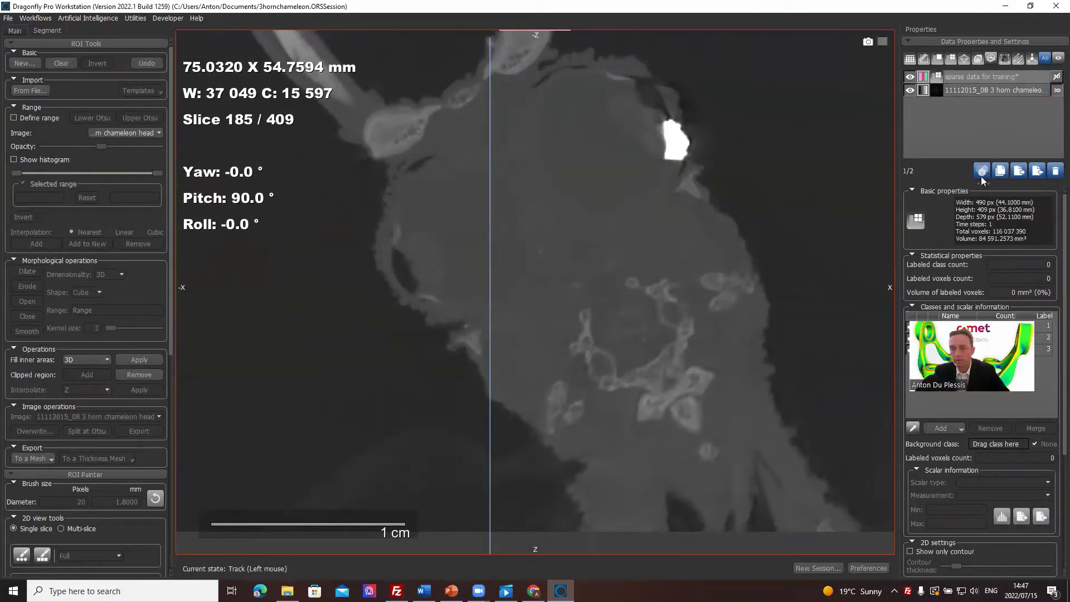
Rename the three classes to air, flesh and bone.
left_click(948, 327)
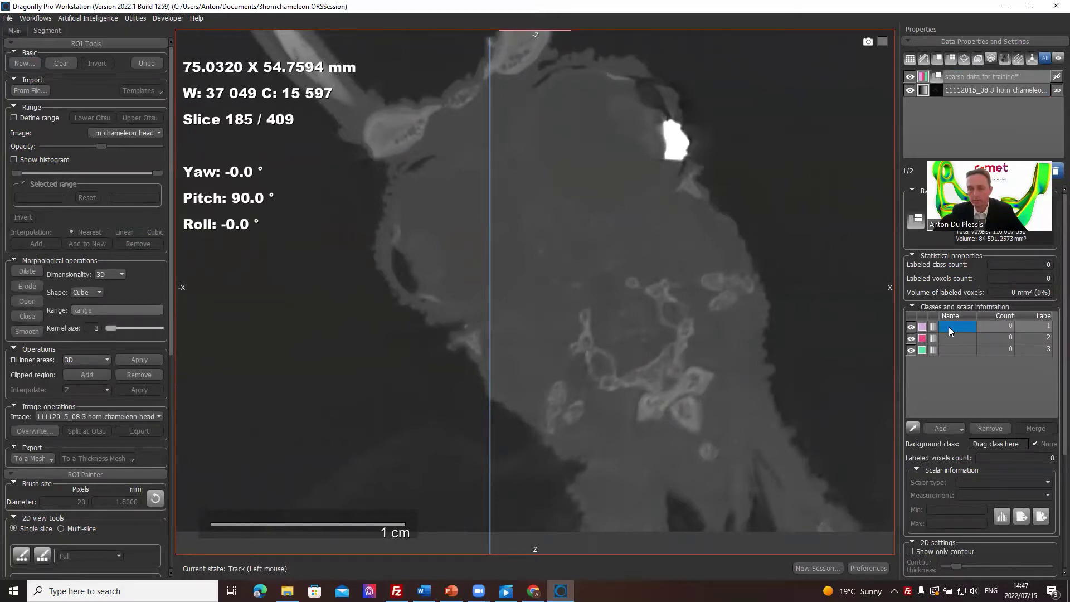
double_click(962, 325)
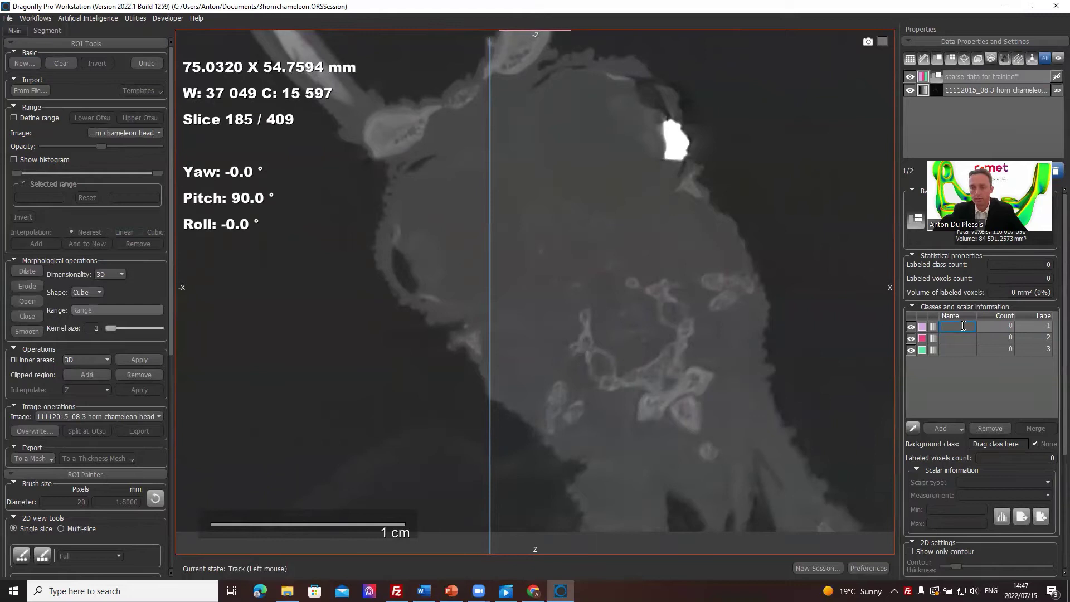
type("air")
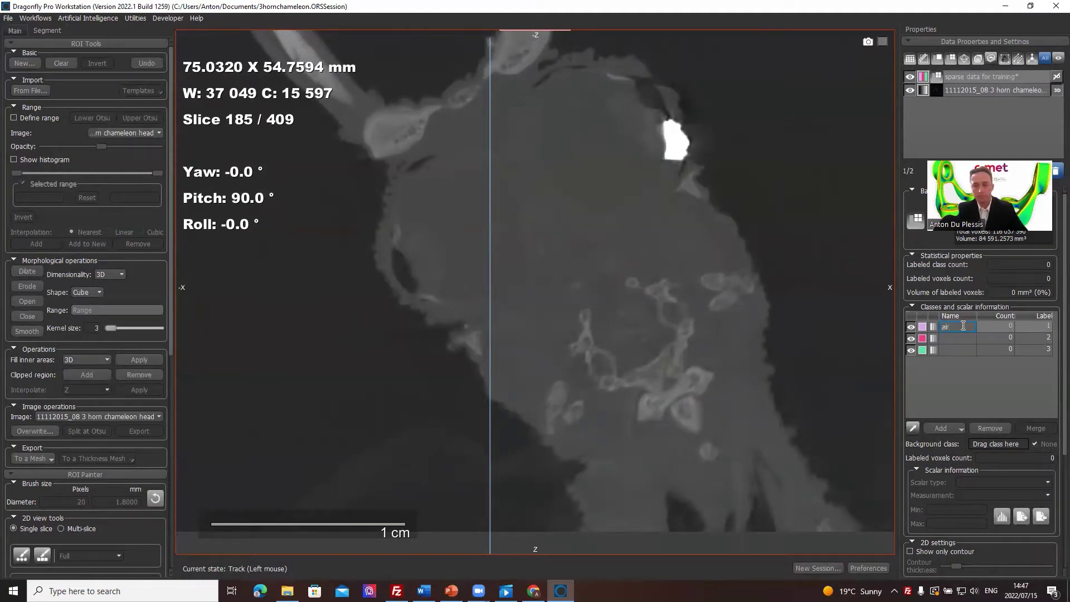
left_click(952, 341)
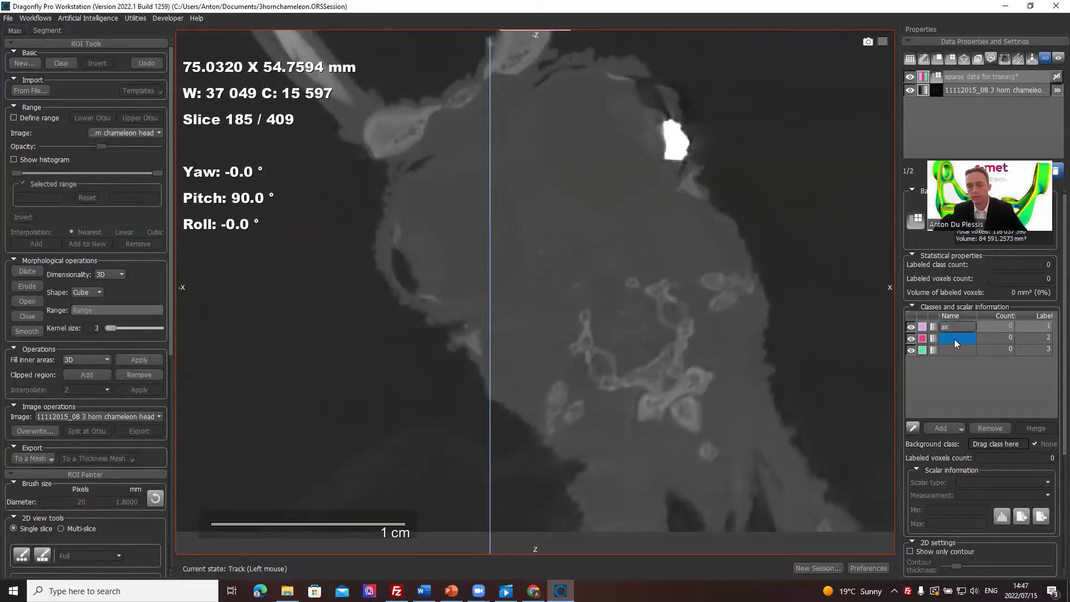
double_click(954, 339)
type("flesh")
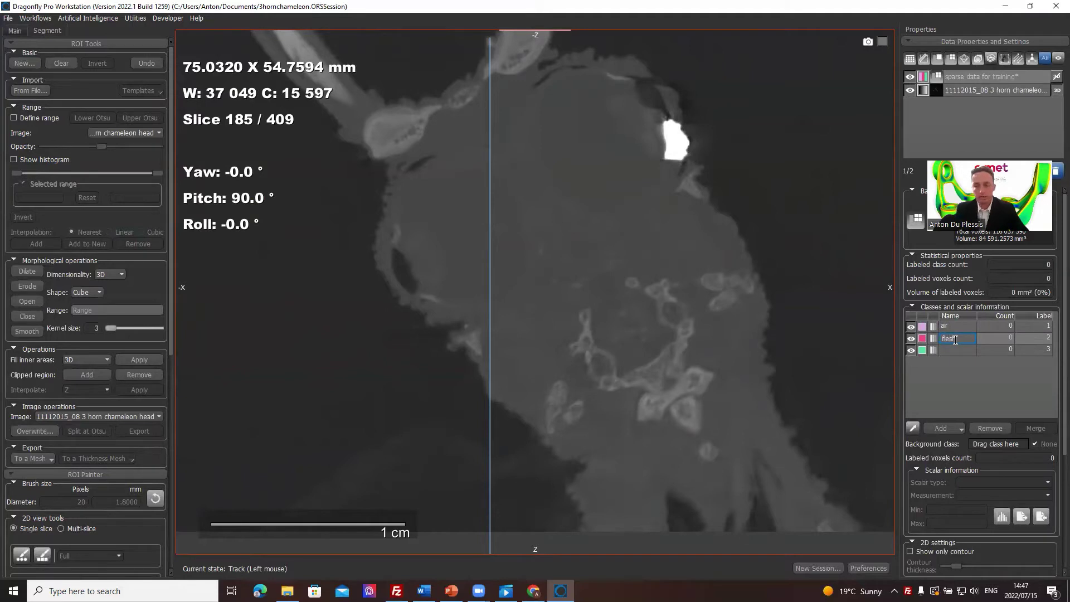
double_click(945, 349)
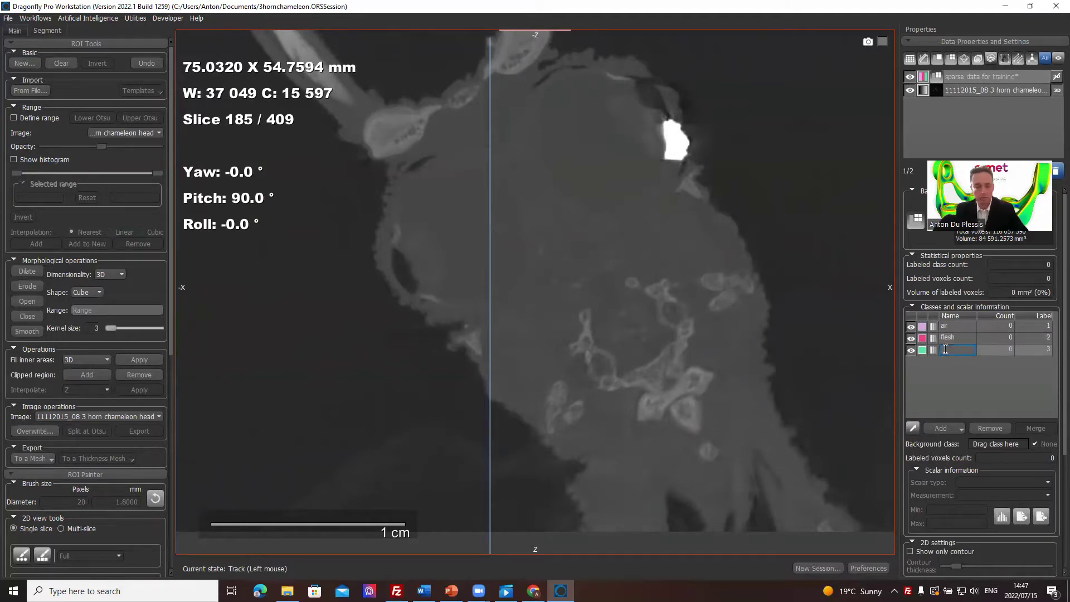
type("bone")
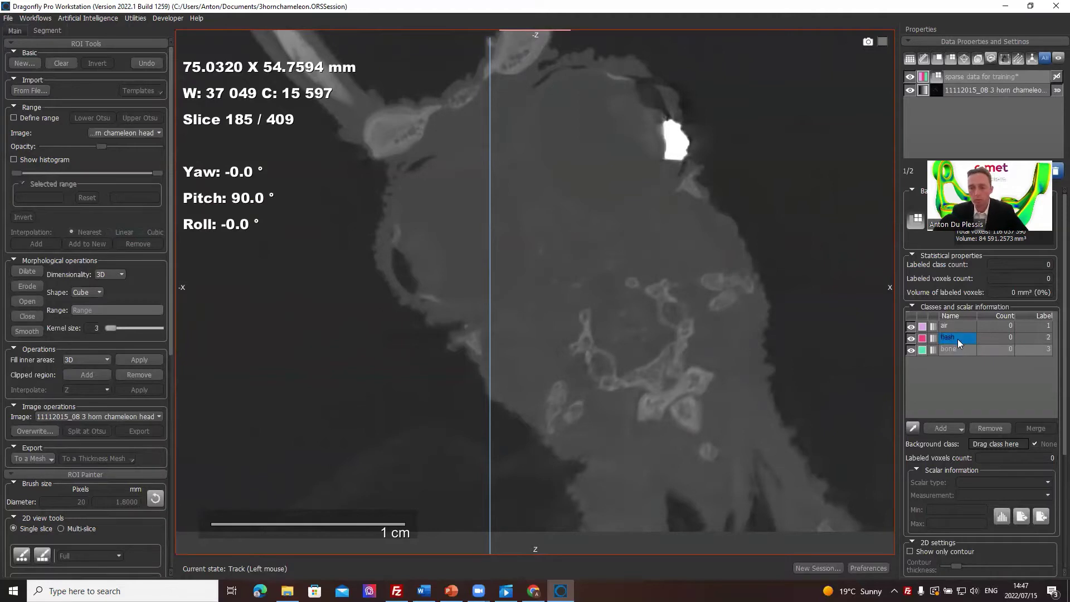
Pan and zoom the slice onto its bony middle.
middle_click_drag(697, 340, 712, 389)
right_click_drag(712, 389, 694, 332)
middle_click_drag(694, 333, 655, 353)
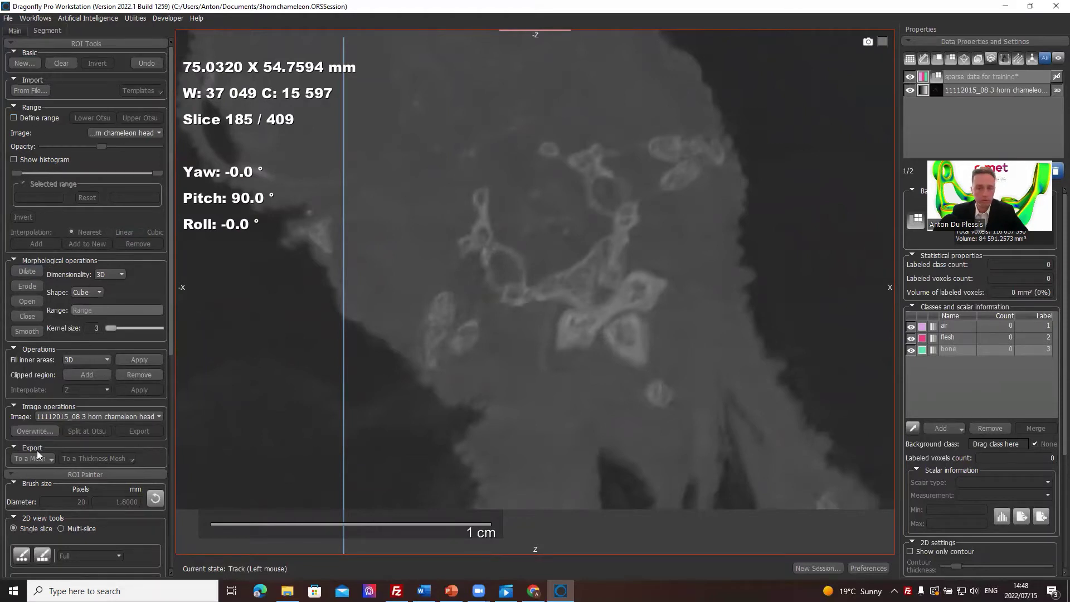
With a round 8 px brush, label the central bony structures and bright white blob as bone.
scroll(64, 501, "down", 3)
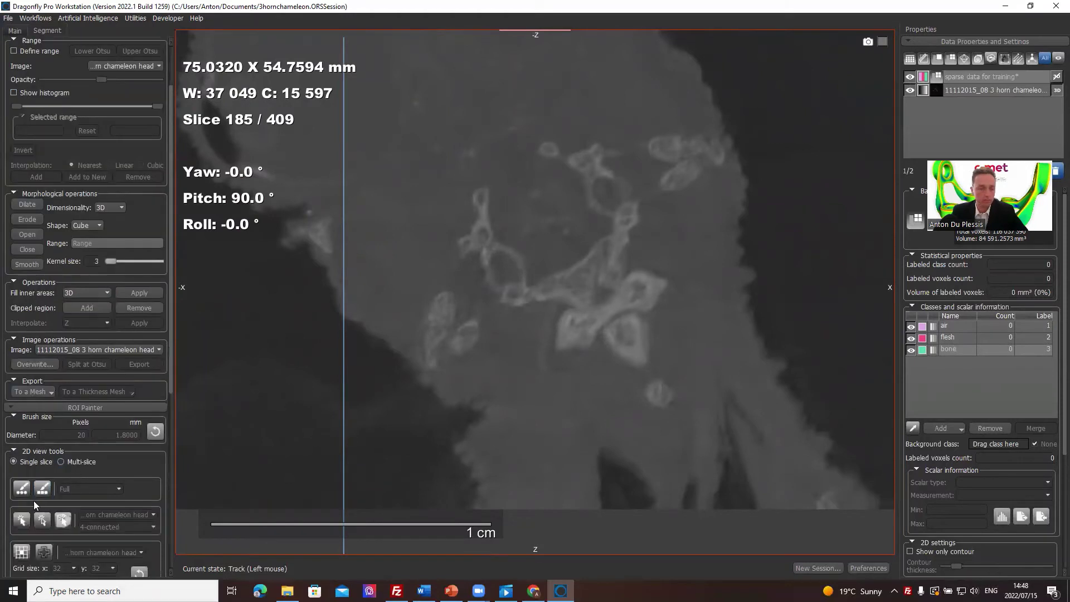
left_click(21, 489)
scroll(569, 301, "down", 6, "ctrl")
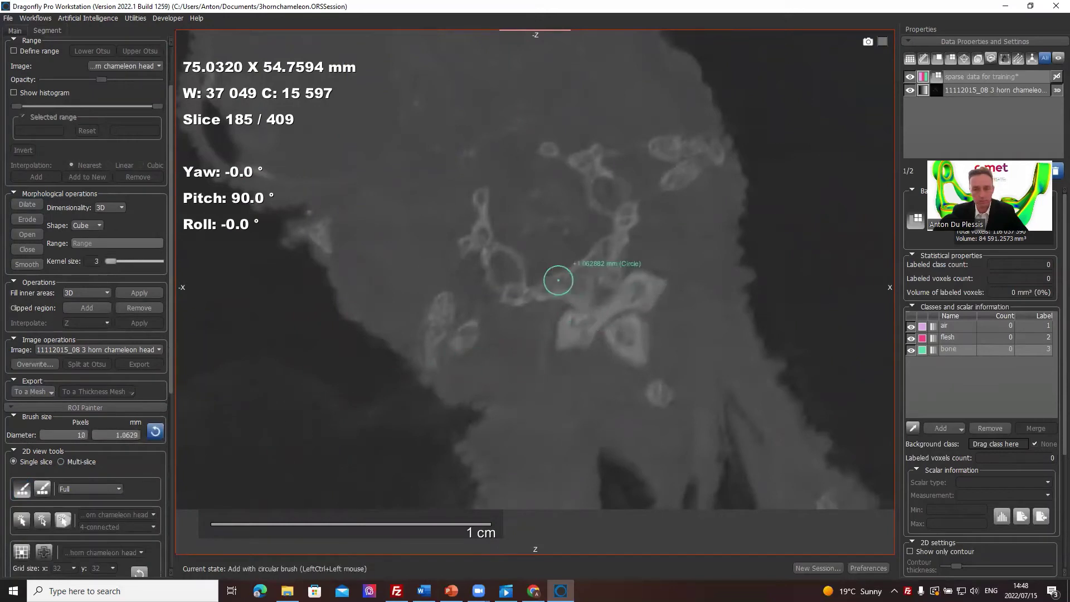
left_click_drag(576, 323, 602, 320, "ctrl")
mouse_move(644, 293)
left_mouse_down("ctrl")
mouse_move(586, 280)
mouse_move(597, 267)
left_mouse_up("ctrl")
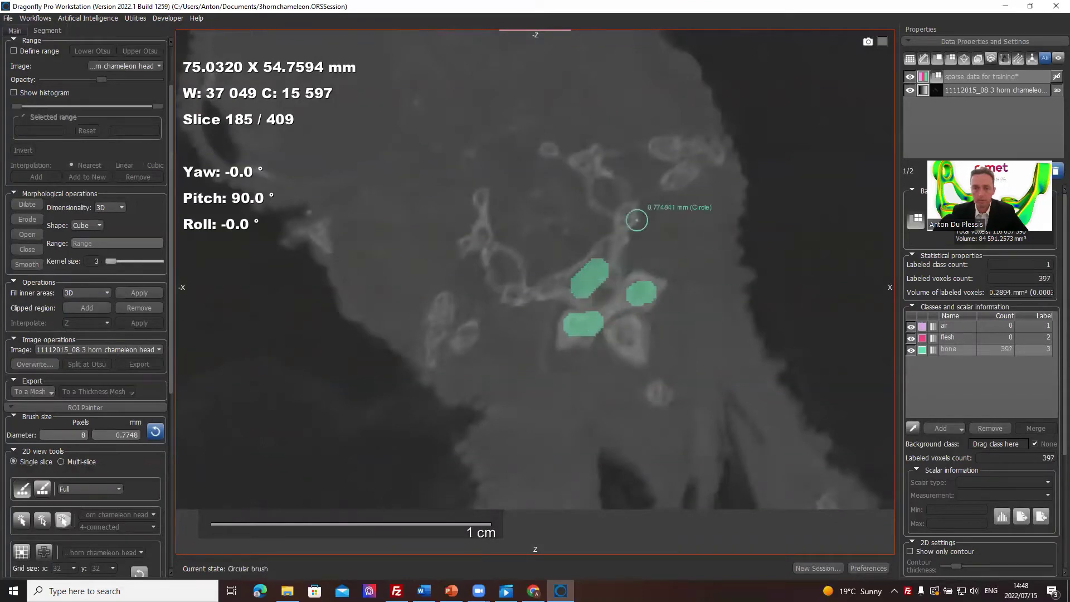
mouse_move(535, 262)
middle_mouse_down()
mouse_move(689, 294)
mouse_move(754, 375)
middle_mouse_up()
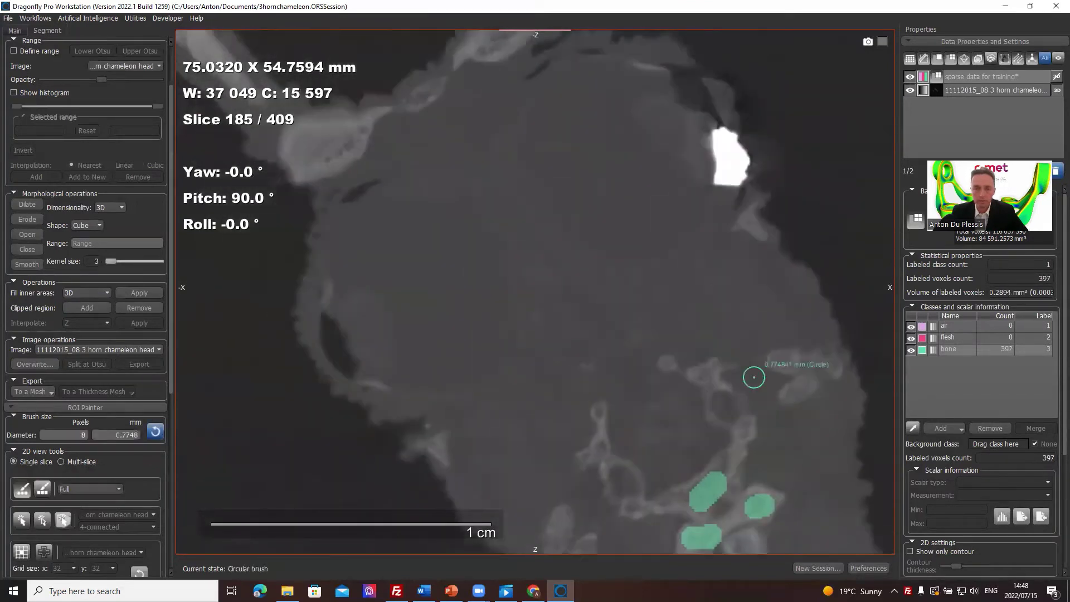
mouse_move(725, 150)
left_mouse_down("ctrl")
mouse_move(731, 164)
mouse_move(727, 156)
left_mouse_up("ctrl")
mouse_move(613, 154)
middle_mouse_down()
mouse_move(501, 155)
mouse_move(515, 211)
middle_mouse_up()
mouse_move(630, 113)
left_mouse_down("ctrl")
mouse_move(656, 111)
mouse_move(667, 127)
mouse_move(661, 146)
mouse_move(635, 144)
mouse_move(632, 128)
mouse_move(623, 138)
mouse_move(625, 163)
mouse_move(640, 160)
left_mouse_up("ctrl")
Add more bone labels near the top, left, upper right and lower cluster, totalling 1 682 voxels.
middle_click_drag(341, 146, 513, 210)
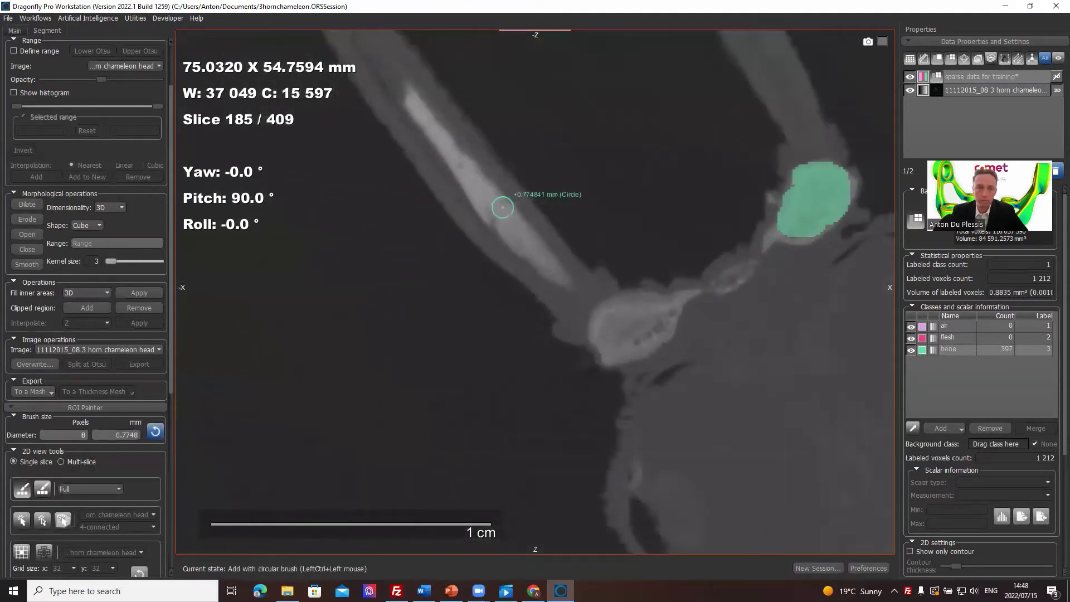
left_click(499, 210, "ctrl")
middle_click_drag(627, 312, 479, 91)
middle_click_drag(852, 349, 613, 229)
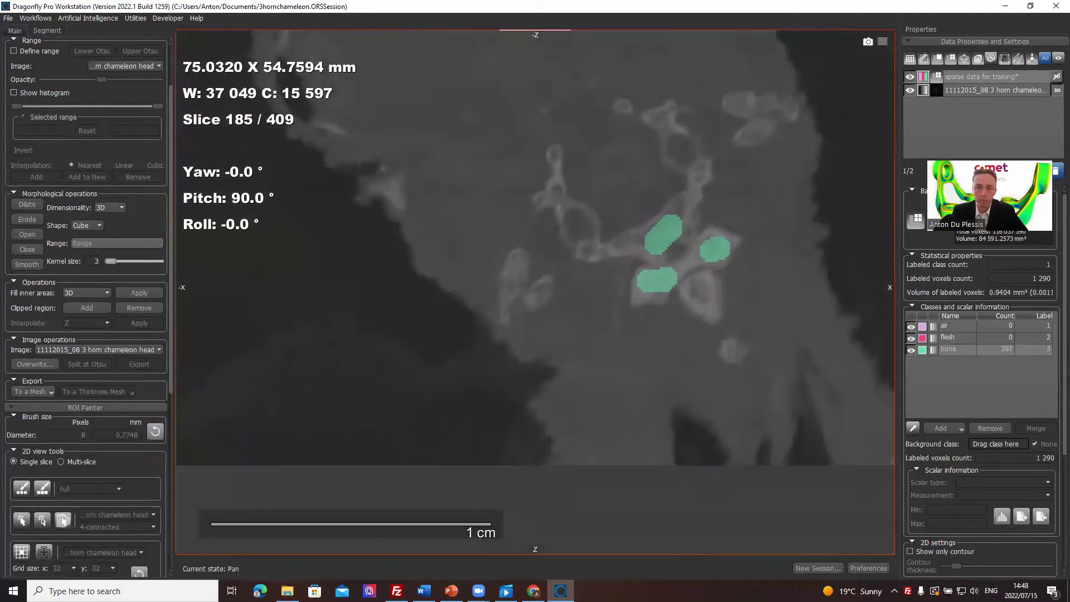
left_click(661, 116, "ctrl")
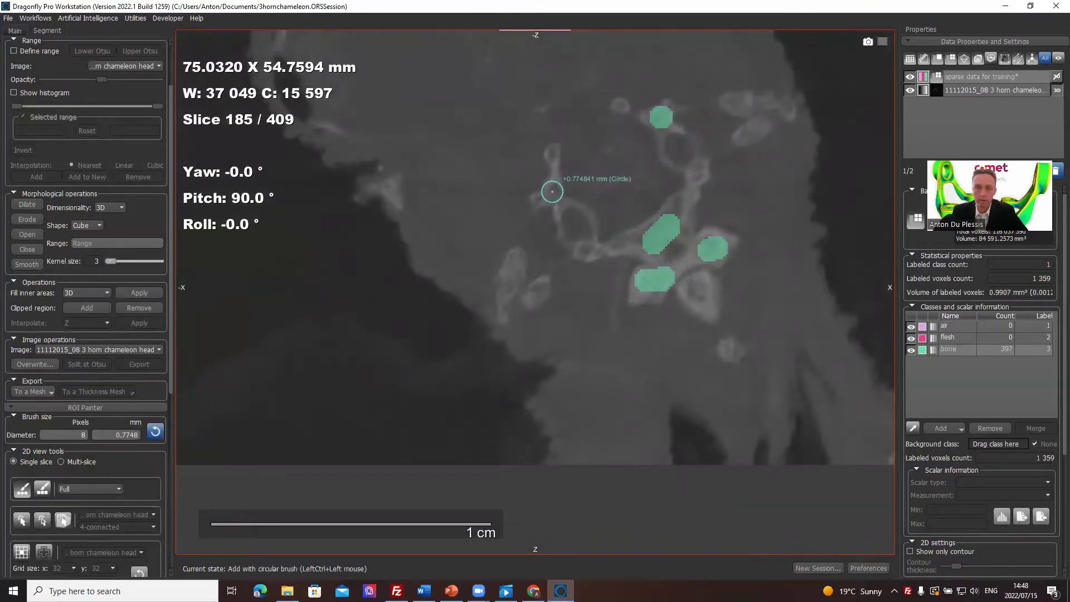
left_click(552, 192, "ctrl")
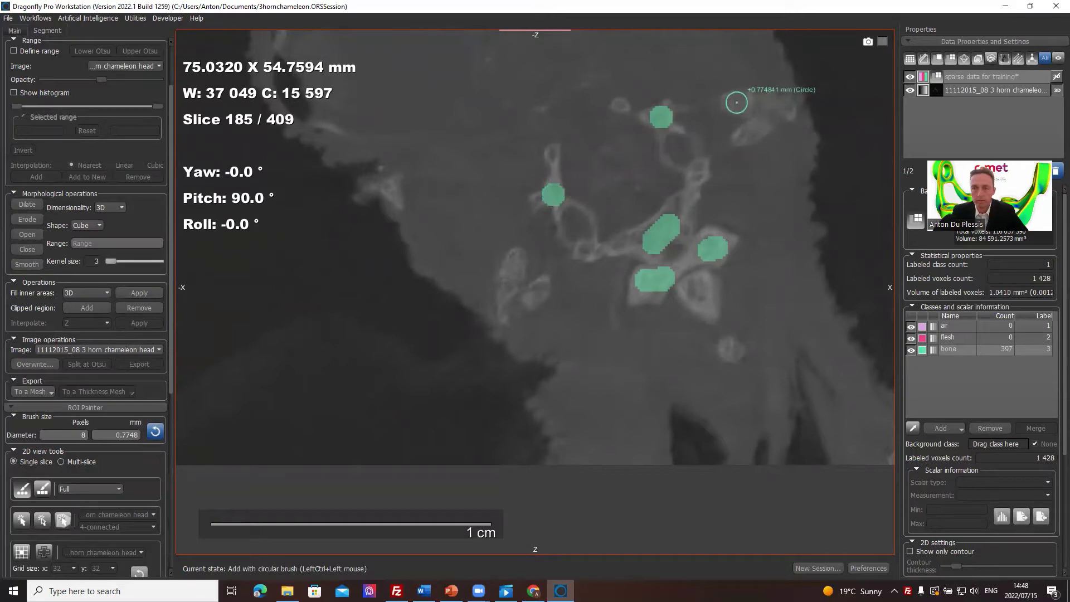
left_click(736, 102, "ctrl")
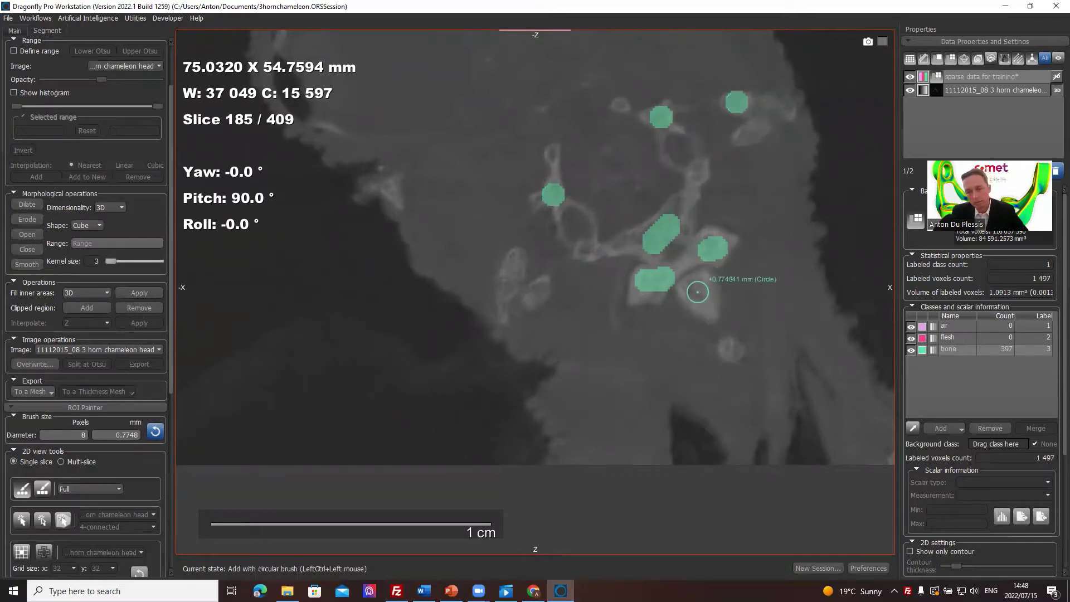
left_click(701, 276, "ctrl")
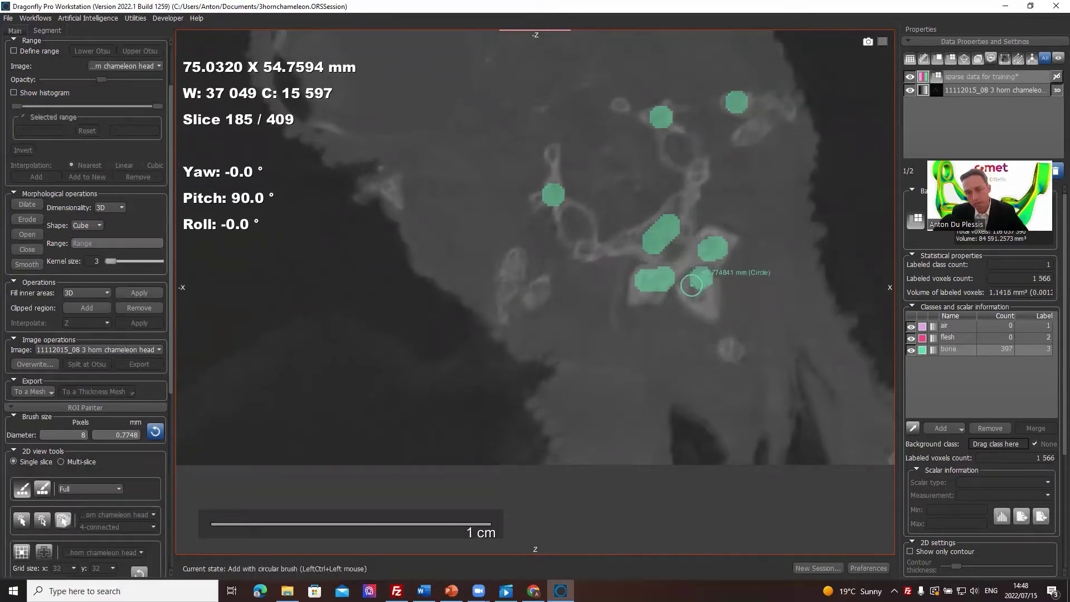
left_click(691, 284, "ctrl")
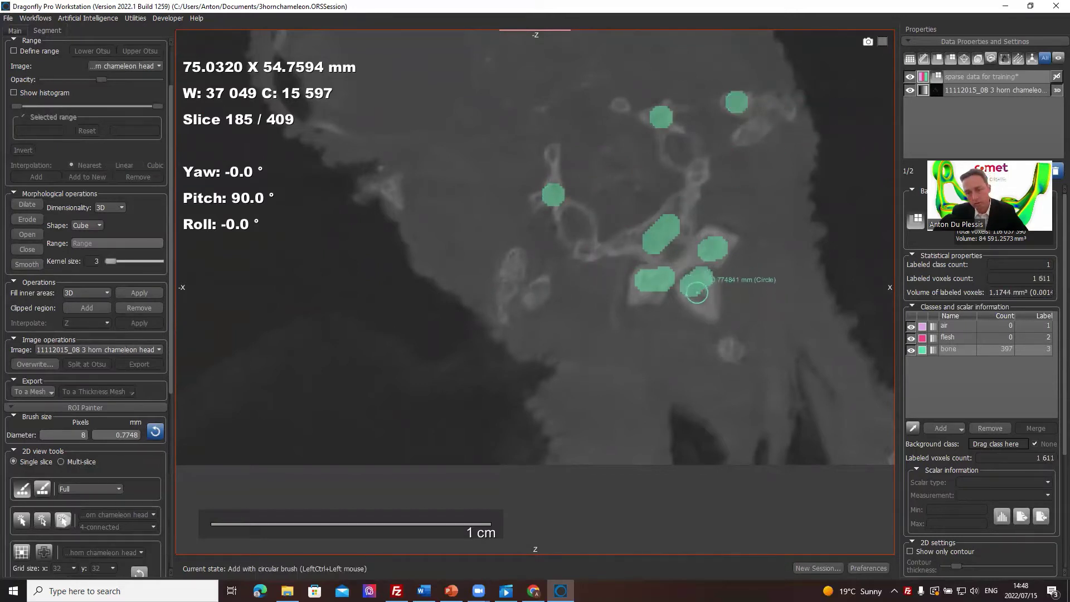
left_click(704, 300, "ctrl")
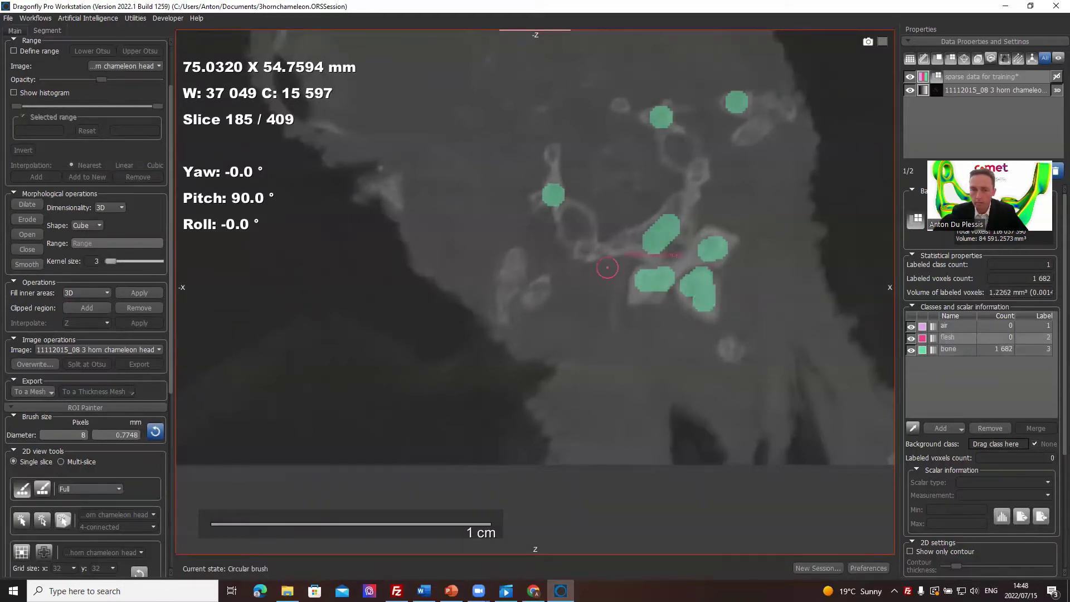
Paint large flesh strokes across the head's soft tissue, totalling 11 510 voxels.
mouse_move(477, 196)
left_mouse_down("ctrl")
mouse_move(485, 114)
mouse_move(451, 106)
left_mouse_up("ctrl")
scroll(485, 114, "up", 6, "ctrl")
left_click(619, 401, "ctrl")
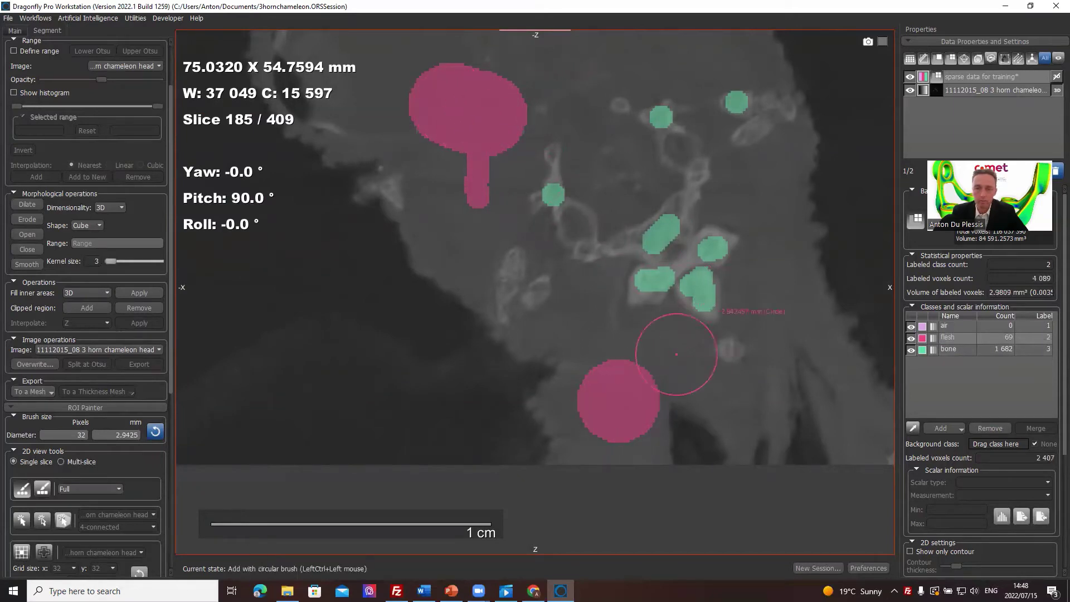
middle_click_drag(763, 203, 771, 530)
mouse_move(553, 324)
left_mouse_down("ctrl")
mouse_move(446, 214)
mouse_move(422, 296)
mouse_move(488, 376)
mouse_move(412, 321)
mouse_move(588, 329)
mouse_move(690, 385)
left_mouse_up("ctrl")
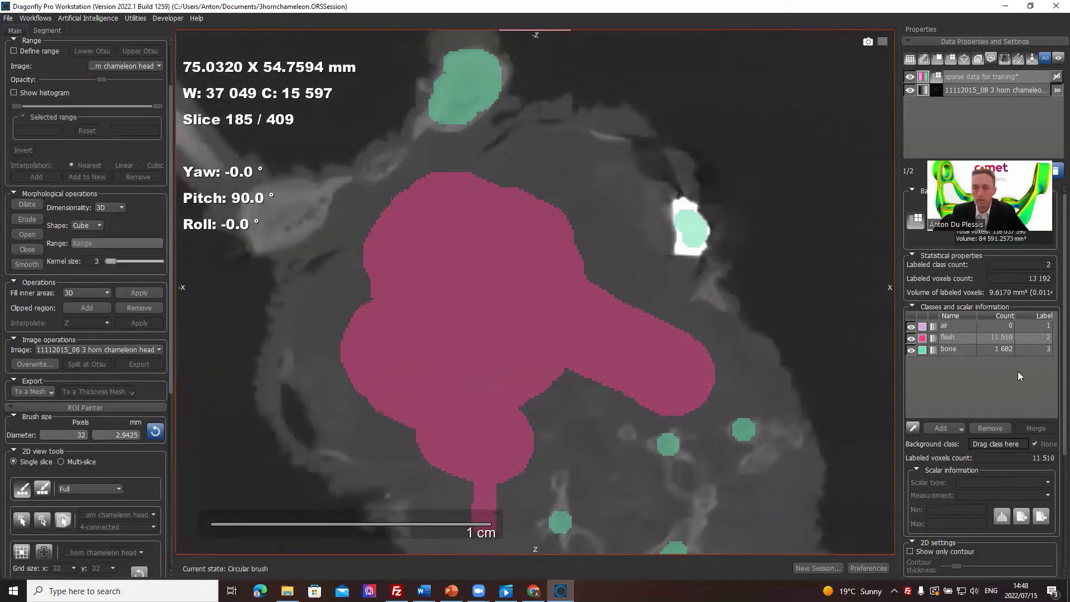
Label the dark background around the head as air, totalling 14 722 voxels.
left_click(964, 327)
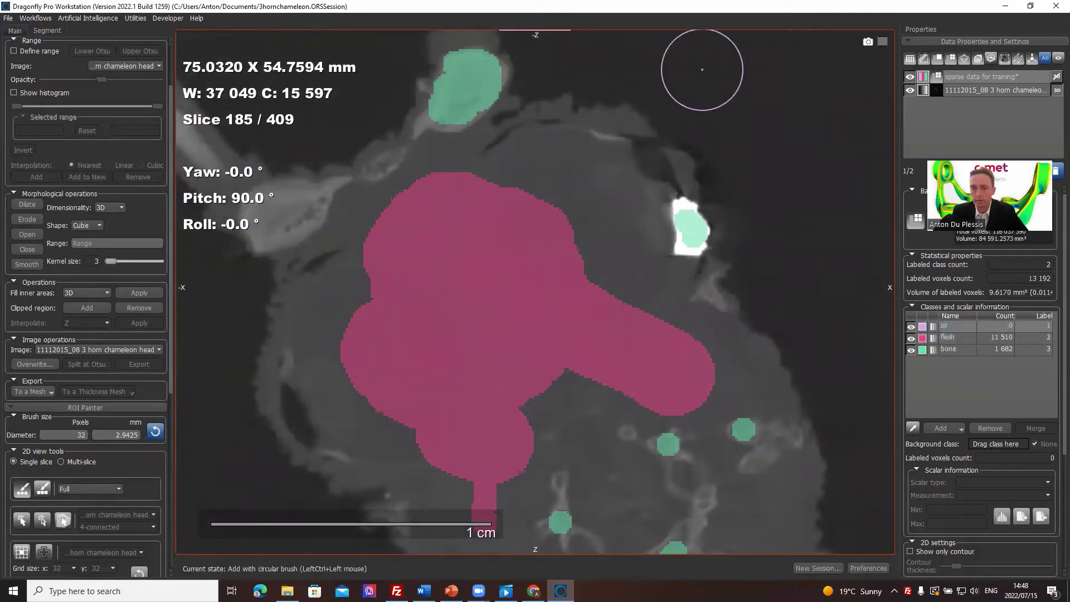
mouse_move(702, 69)
left_mouse_down("ctrl")
mouse_move(835, 191)
mouse_move(840, 112)
left_mouse_up("ctrl")
middle_click_drag(215, 544, 299, 251)
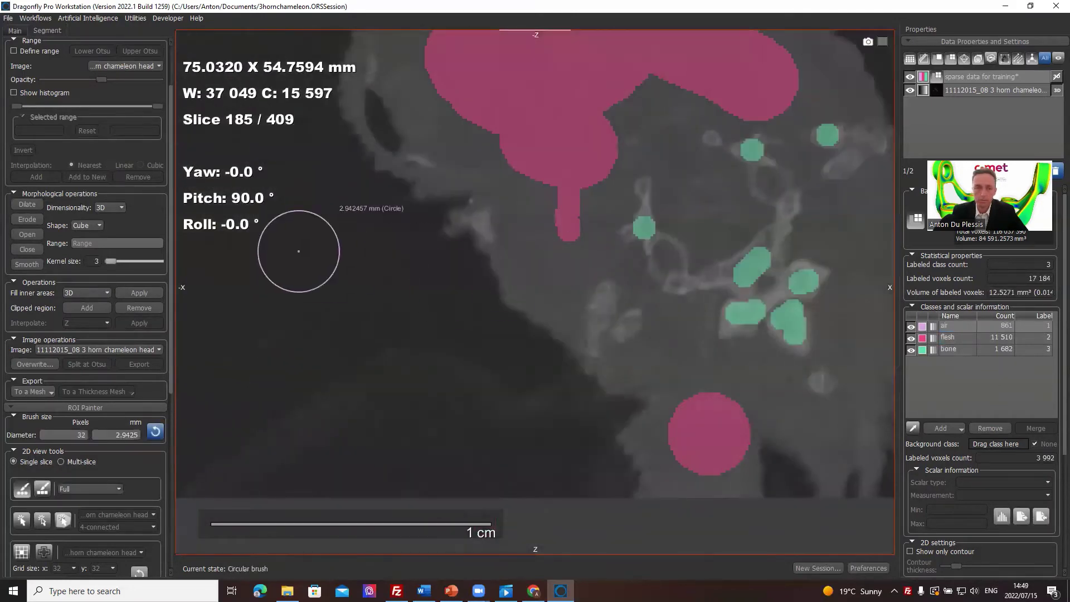
mouse_move(298, 251)
left_mouse_down("ctrl")
mouse_move(370, 442)
mouse_move(303, 466)
mouse_move(427, 395)
mouse_move(232, 444)
left_mouse_up("ctrl")
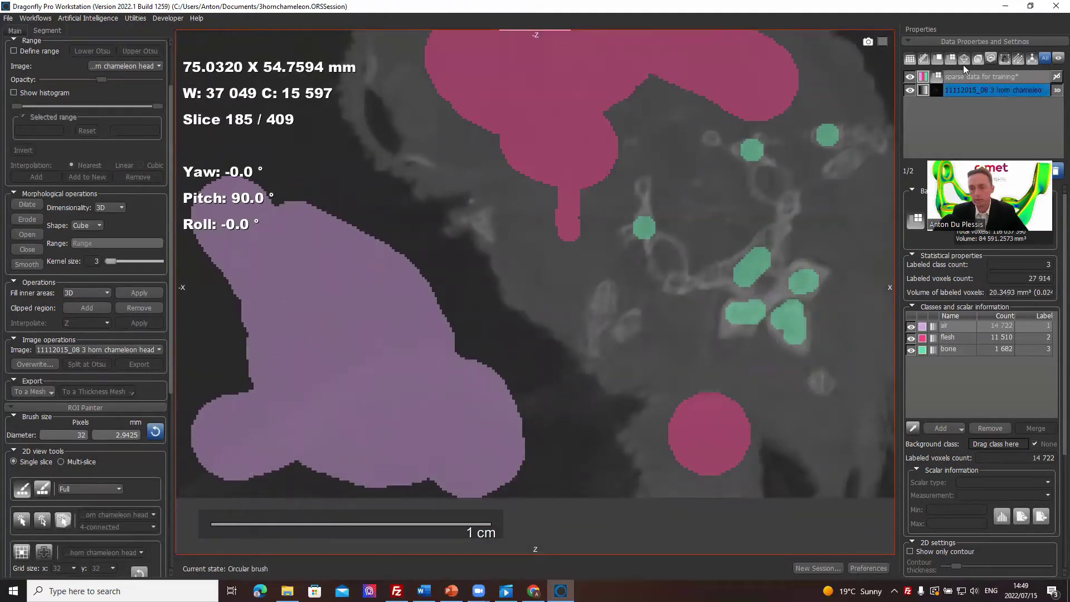
Select the 'sparse data for training' ROI in the data list.
scroll(561, 263, "down", 2)
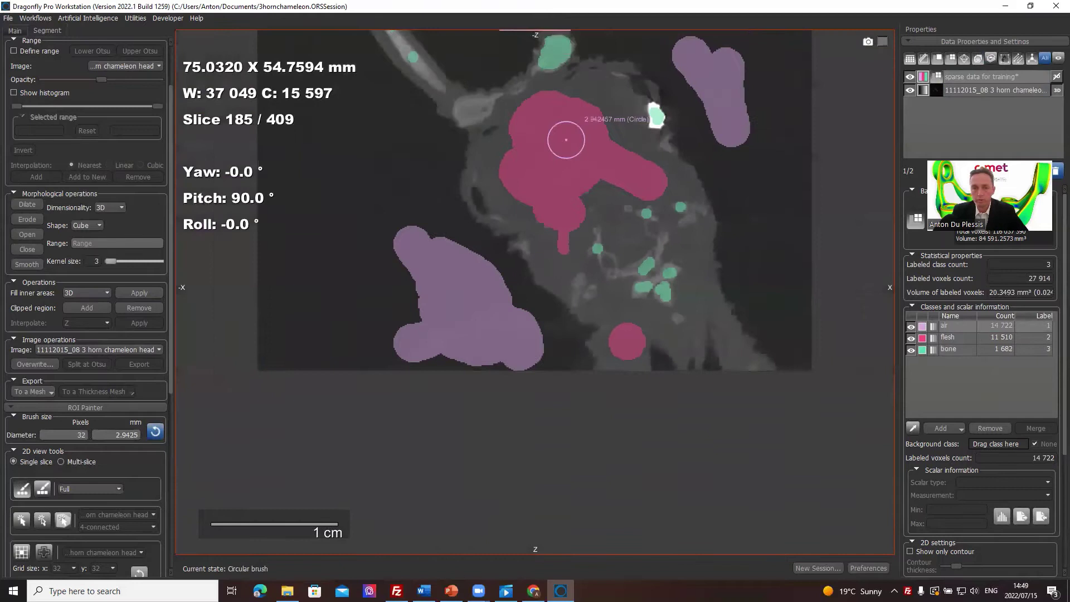
scroll(730, 306, "down", 4)
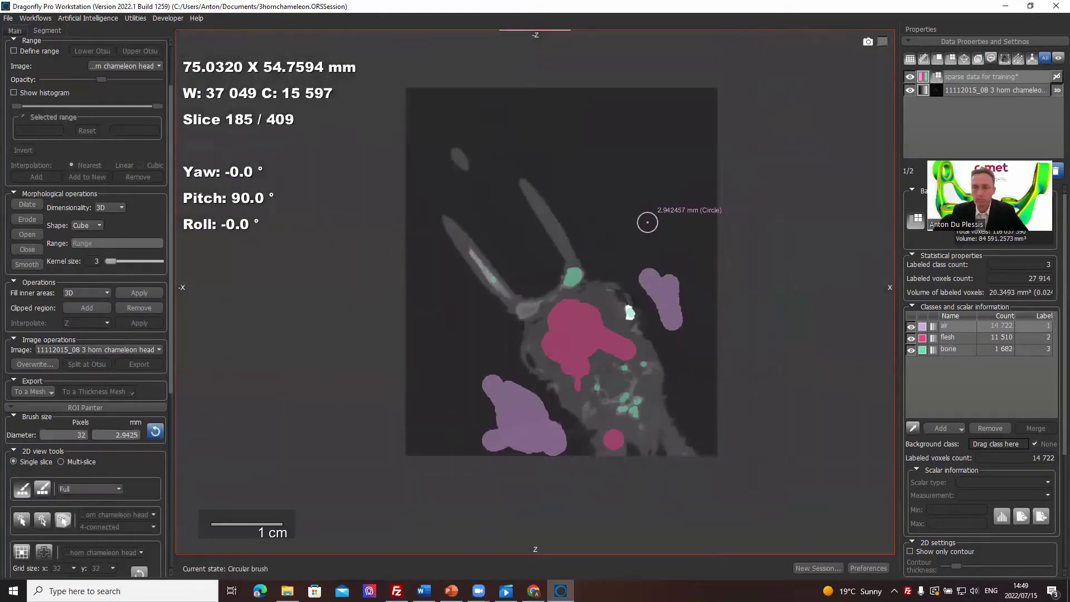
left_click(998, 83)
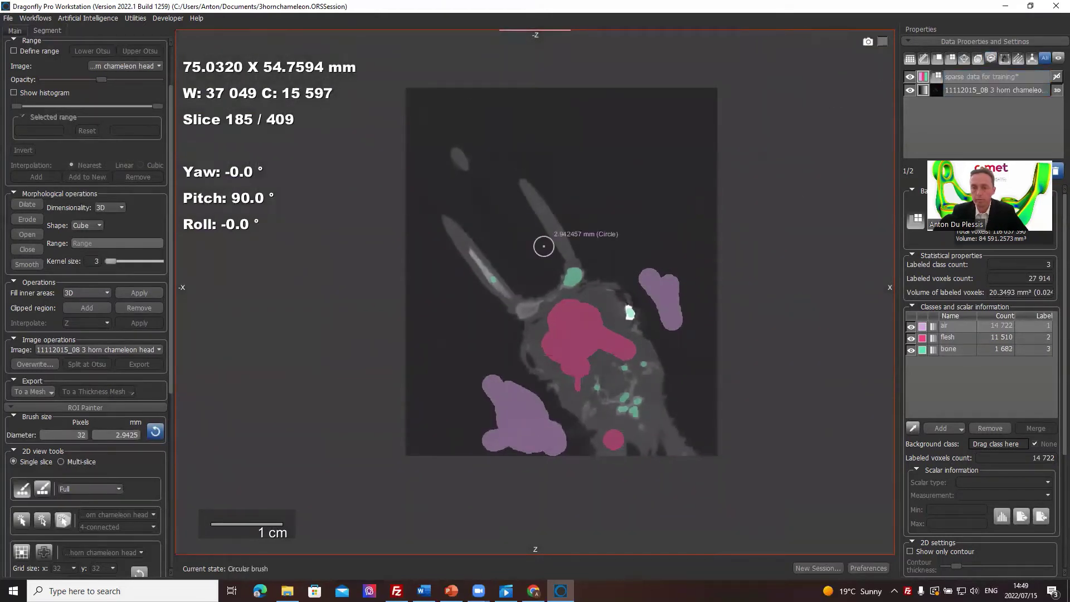
scroll(544, 246, "down", 5)
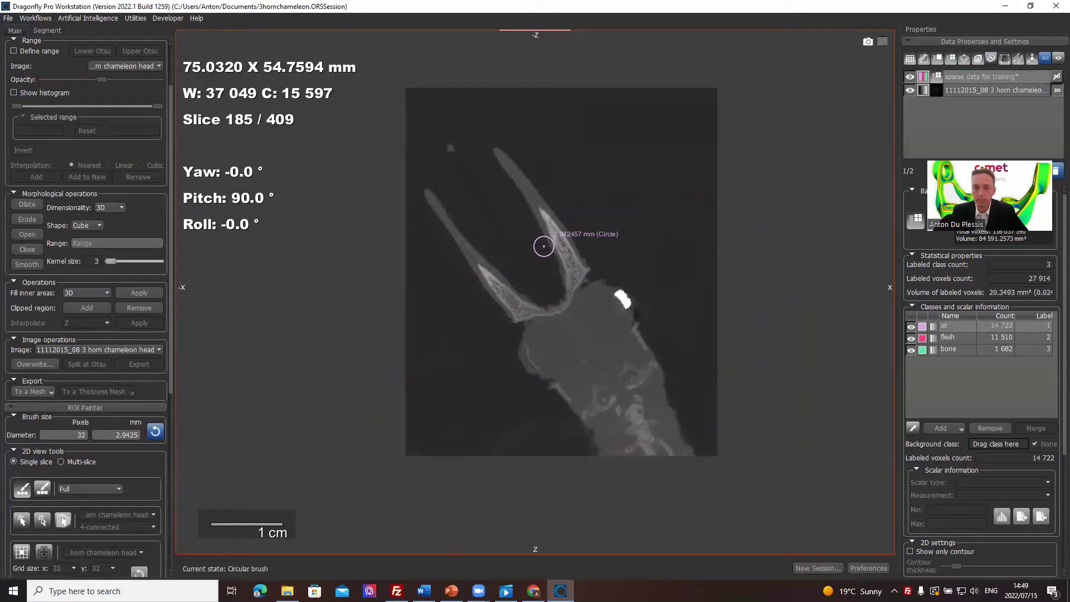
Draw rectangular Region7 around the lower head, then select the chameleon head dataset.
left_click(15, 31)
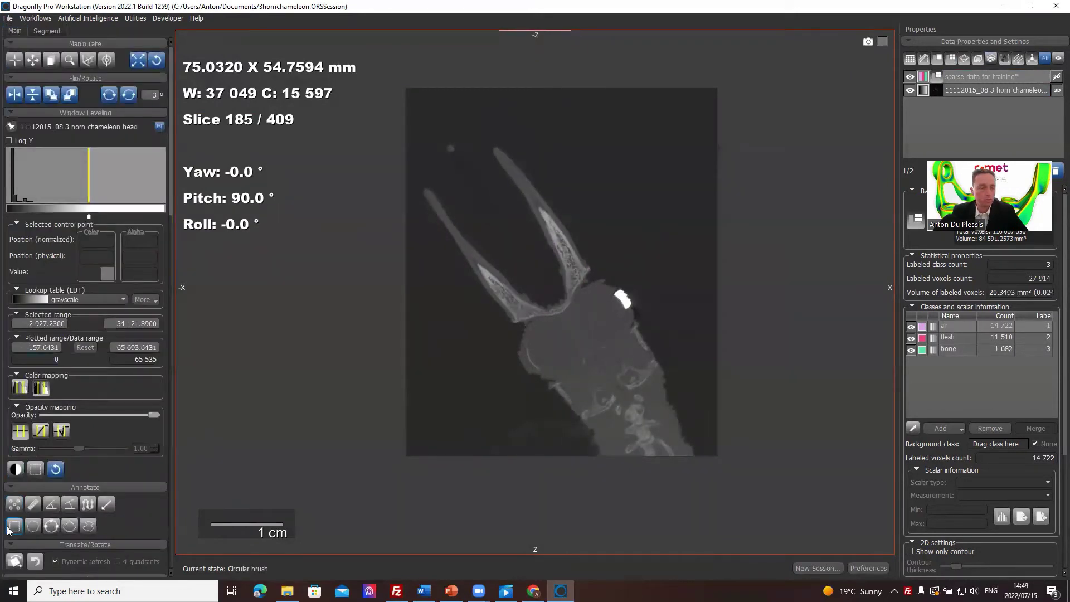
left_click(15, 525)
mouse_move(461, 298)
left_mouse_down()
mouse_move(597, 407)
mouse_move(686, 431)
mouse_move(676, 427)
left_mouse_up()
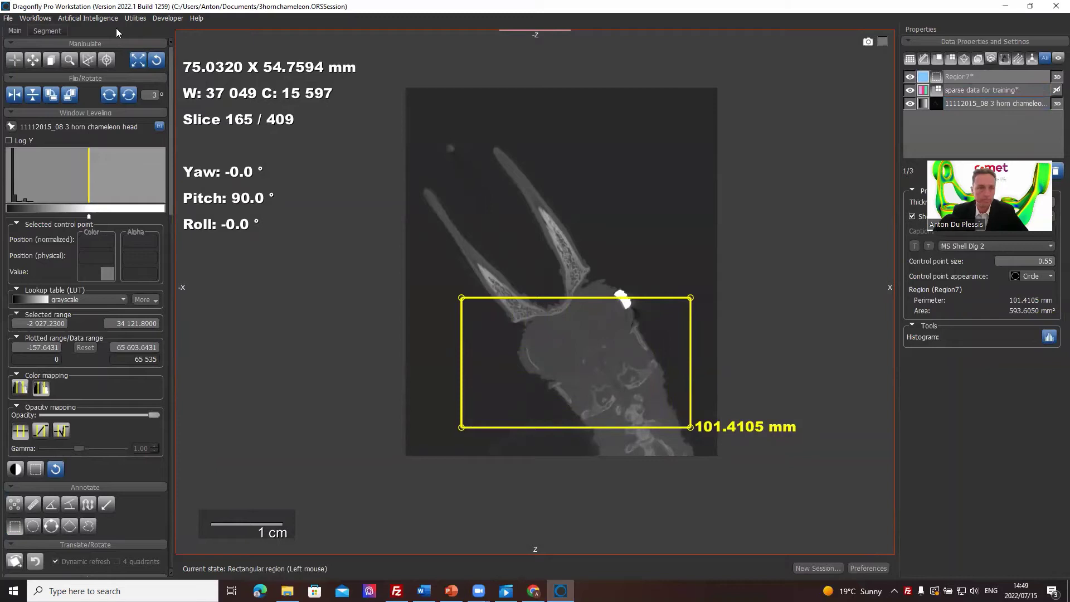
left_click(992, 103)
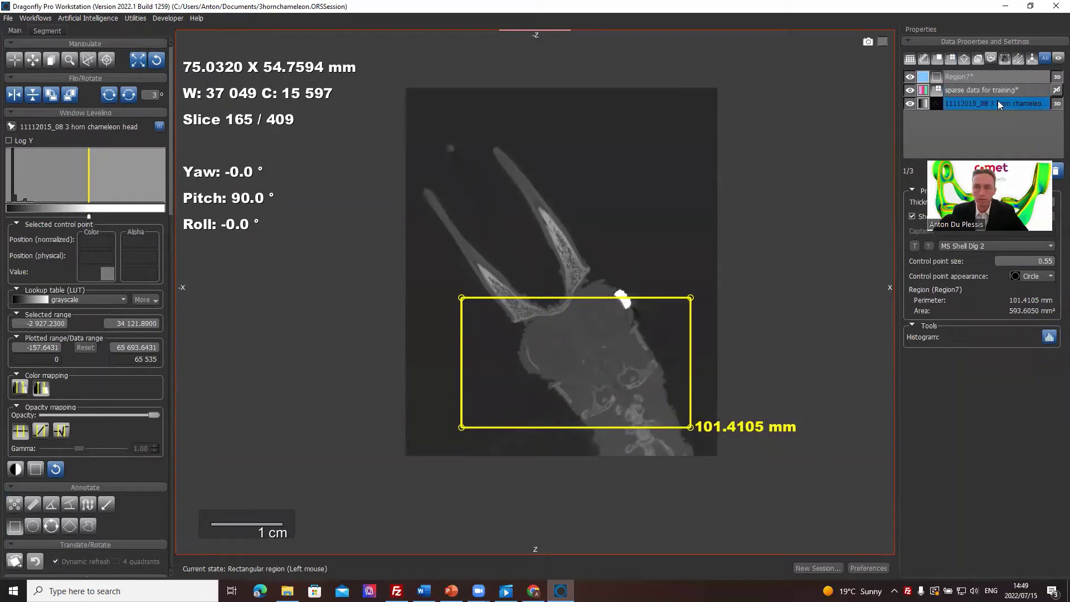
Create a new model in Artificial Intelligence > Machine Learning Segmentation.
left_click(88, 19)
left_click(116, 52)
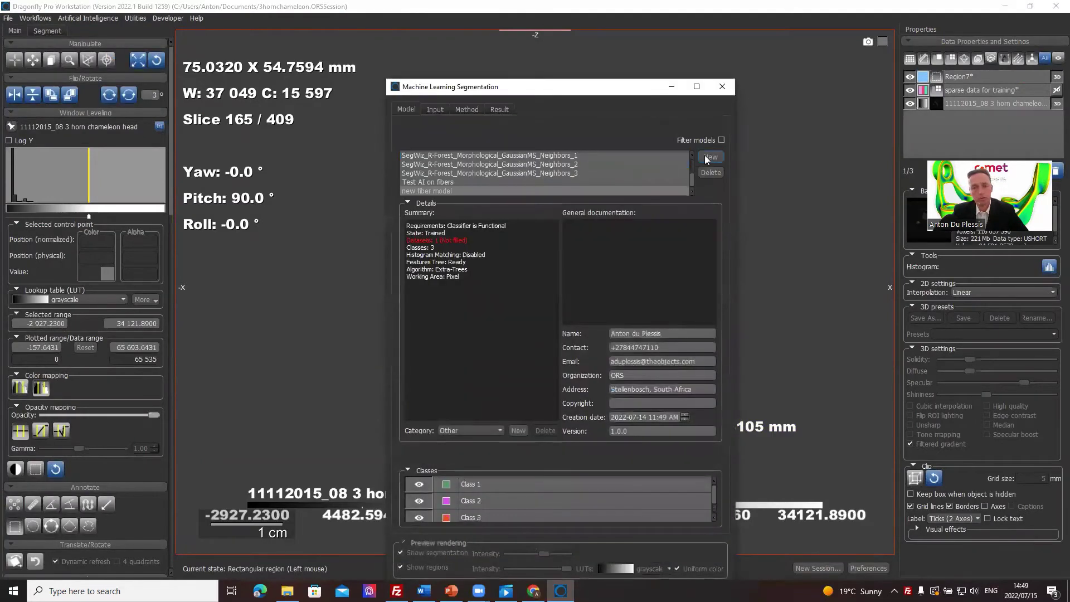
left_click(710, 157)
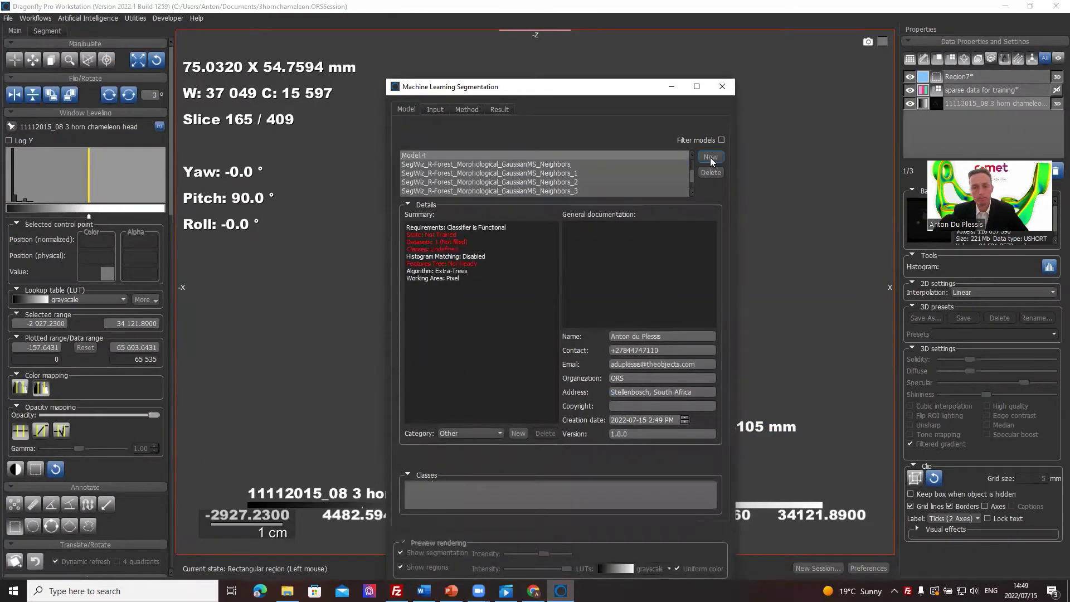
Rename the new model to 'DEMO on chameleon'.
double_click(489, 156)
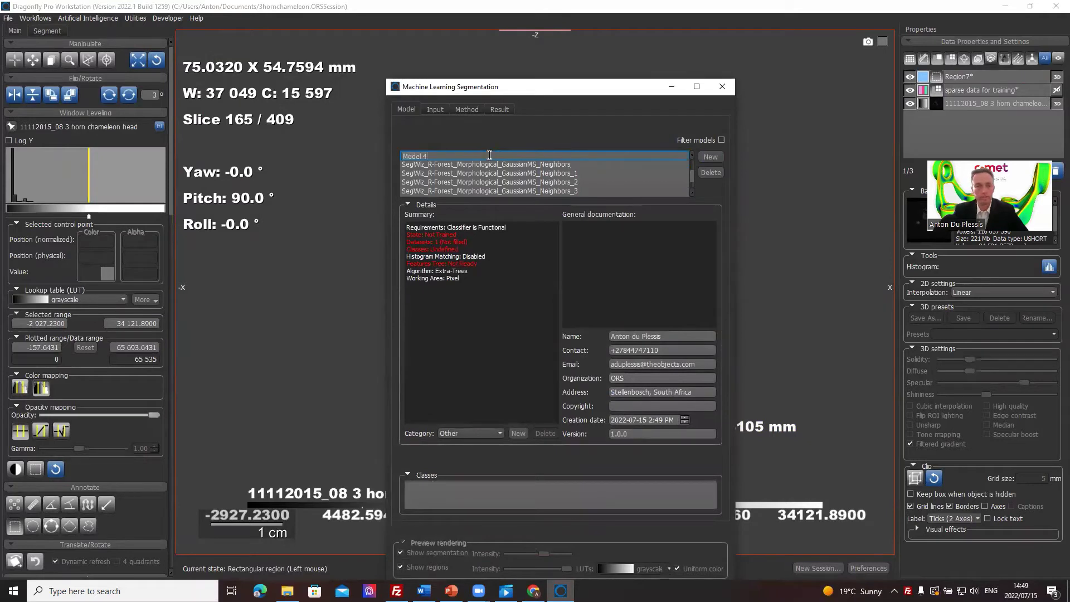
type("dem")
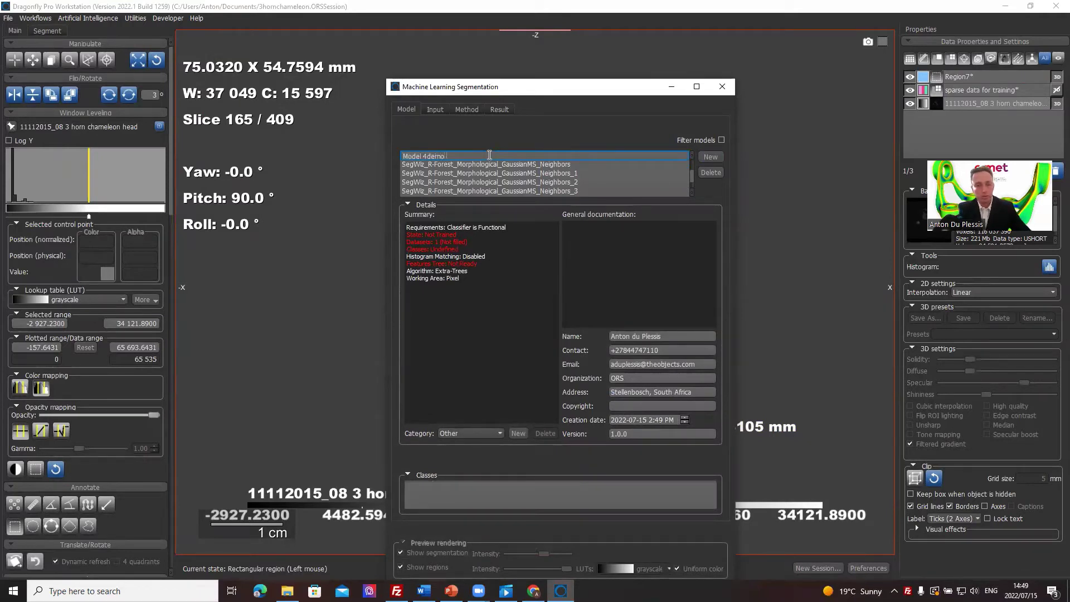
type("o")
key("BackSpace")
key("BackSpace")
key("BackSpace")
key("BackSpace")
key("BackSpace")
key("BackSpace")
key("BackSpace")
key("BackSpace")
key("BackSpace")
key("BackSpace")
key("BackSpace")
type("DEOM")
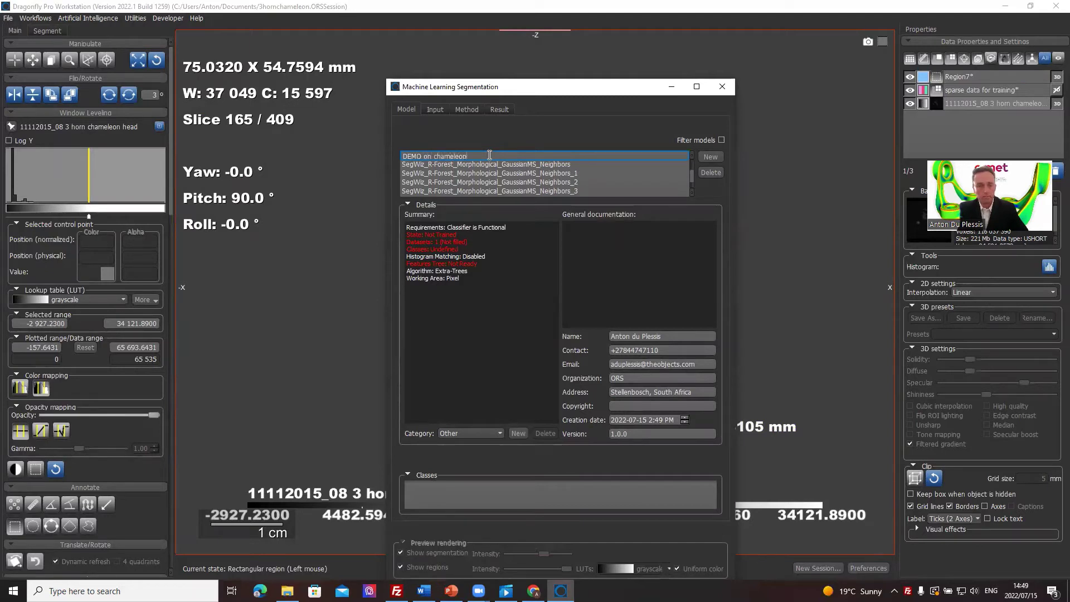
key("Return")
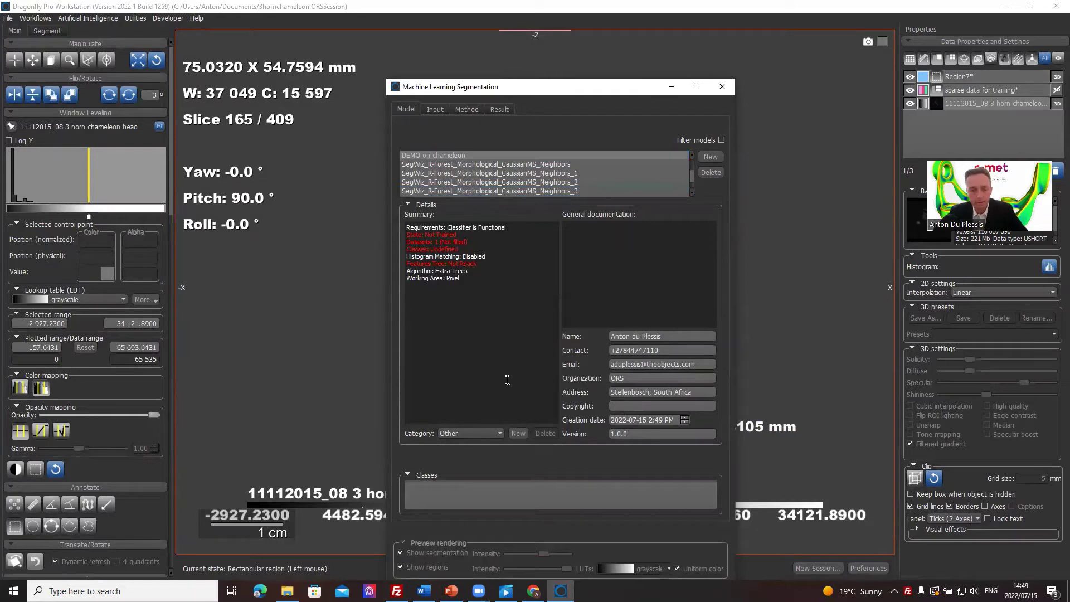
left_click_drag(533, 87, 425, 25)
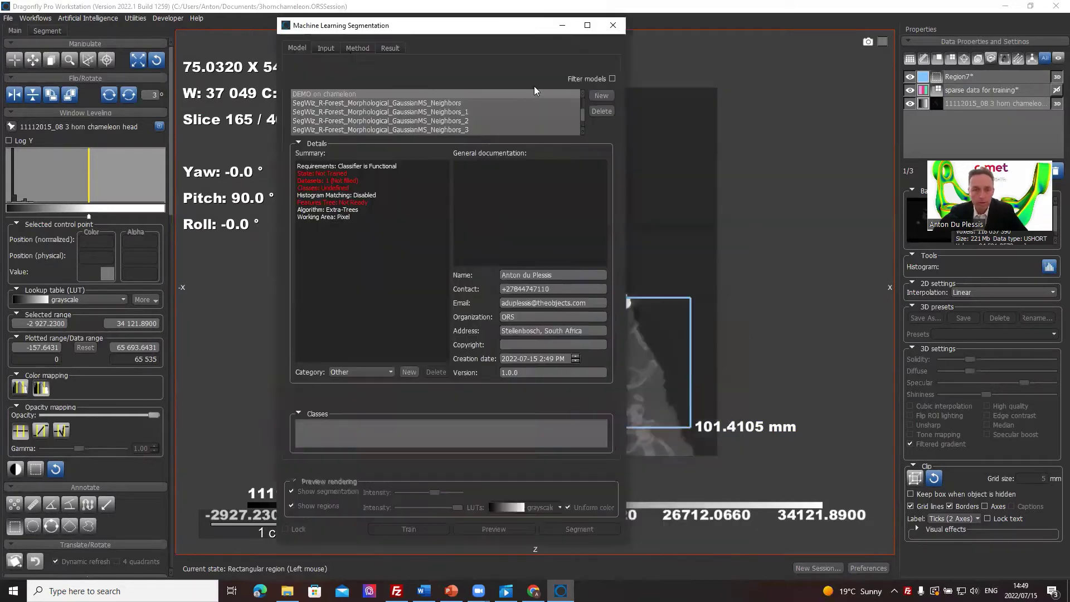
Set the model's input Dataset to 11112015_08 3 horn chameleon head, keeping sparse data as output.
left_click(328, 48)
left_click(368, 73)
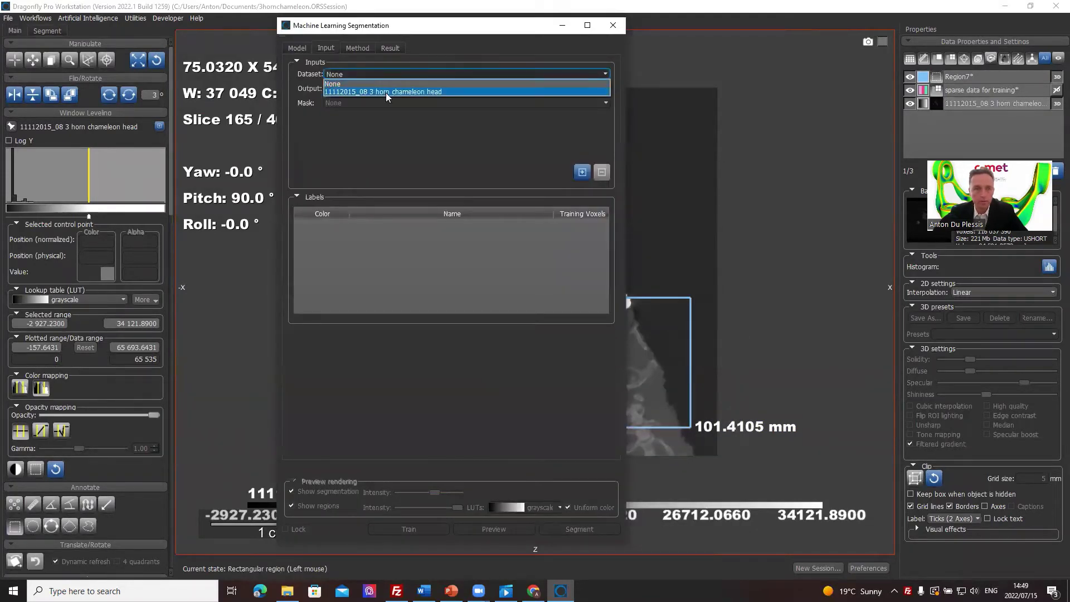
left_click(385, 92)
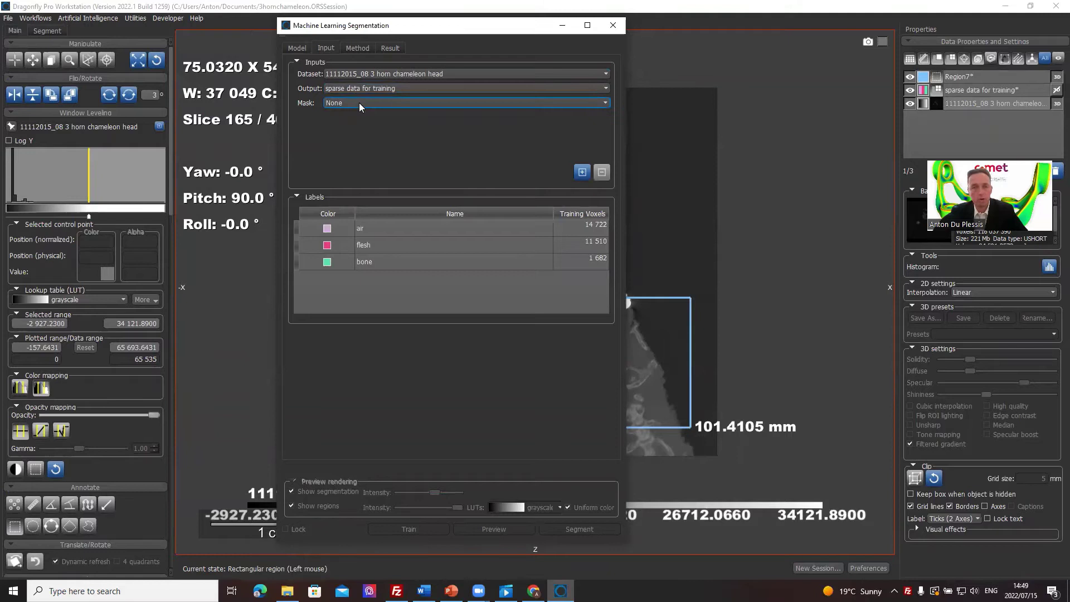
left_click(357, 48)
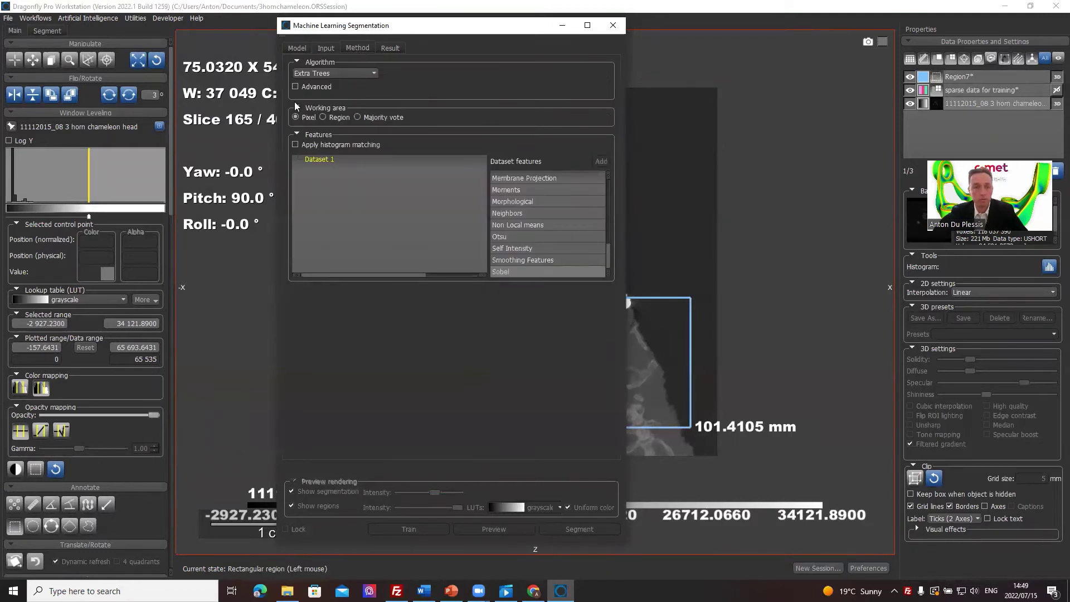
Keep Extra Trees as the algorithm and add the Activation Map 1 and 2 feature to Dataset 1.
left_click(353, 72)
left_click(351, 71)
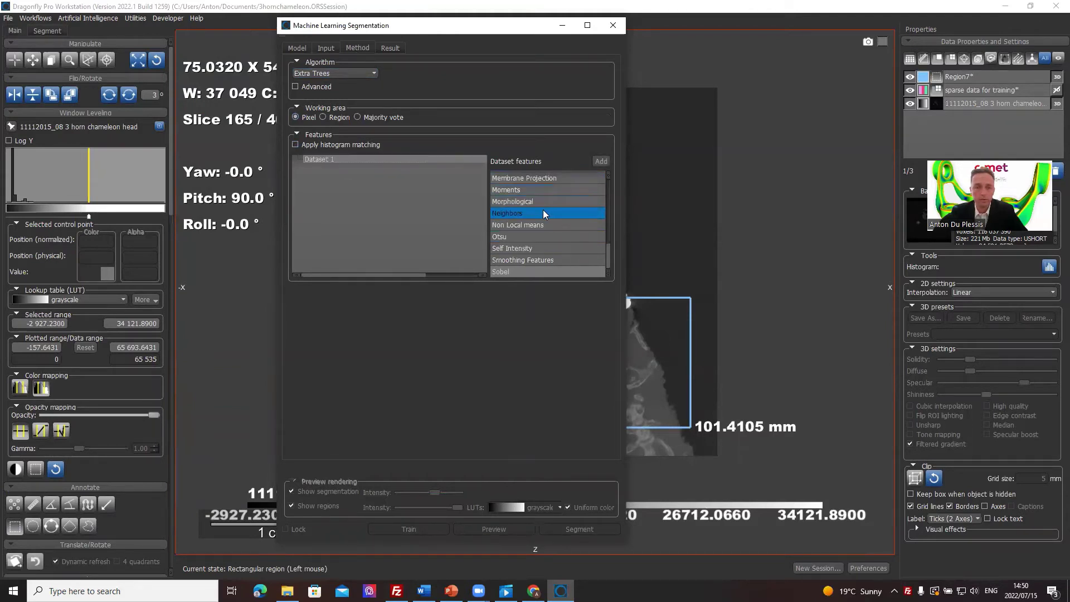
scroll(544, 209, "up", 5)
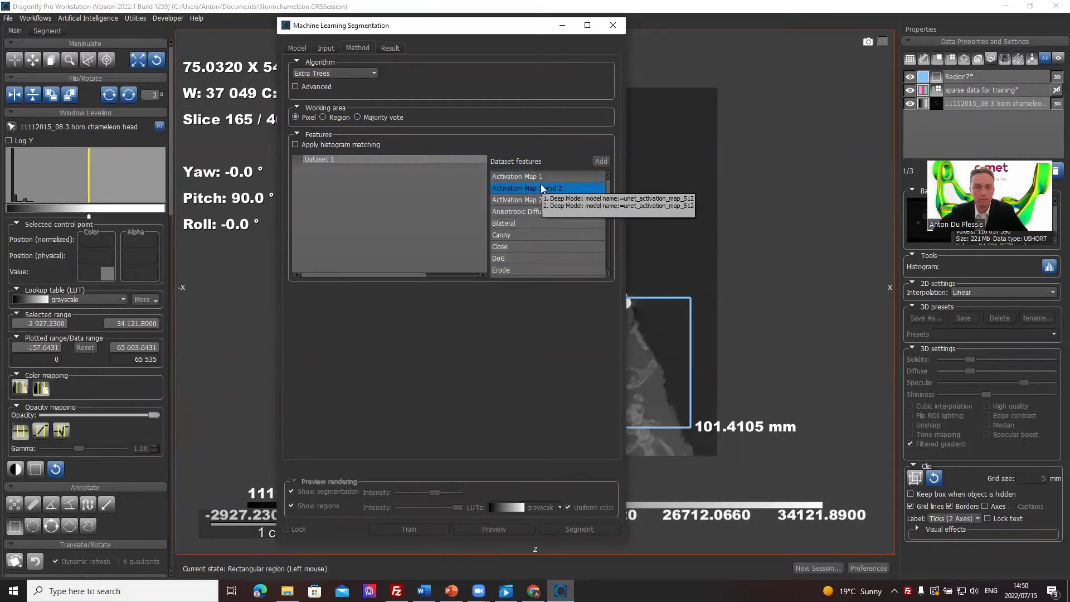
left_click(557, 188)
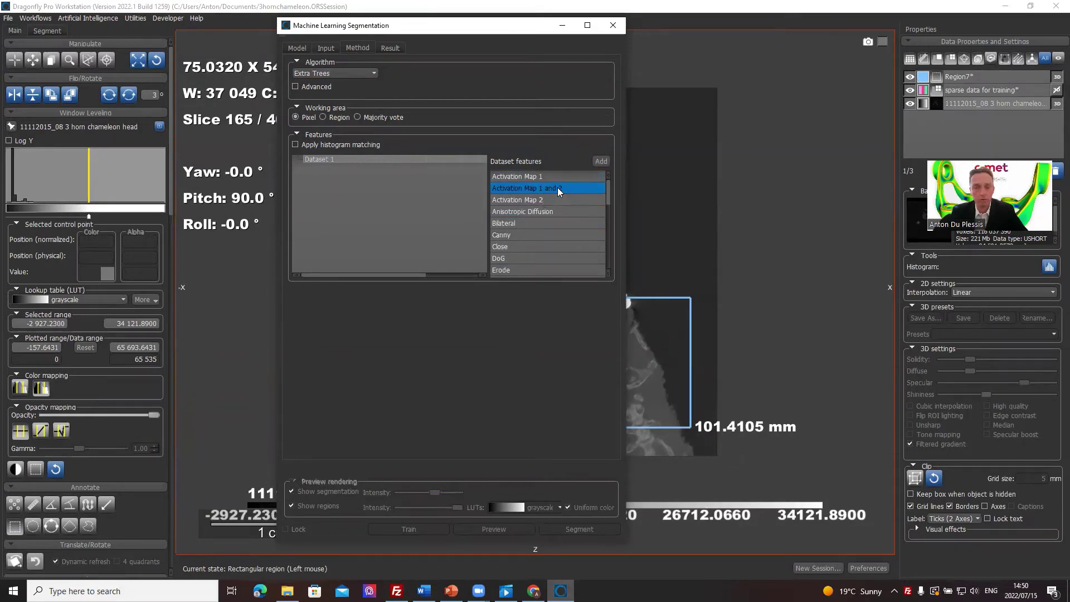
left_click(601, 161)
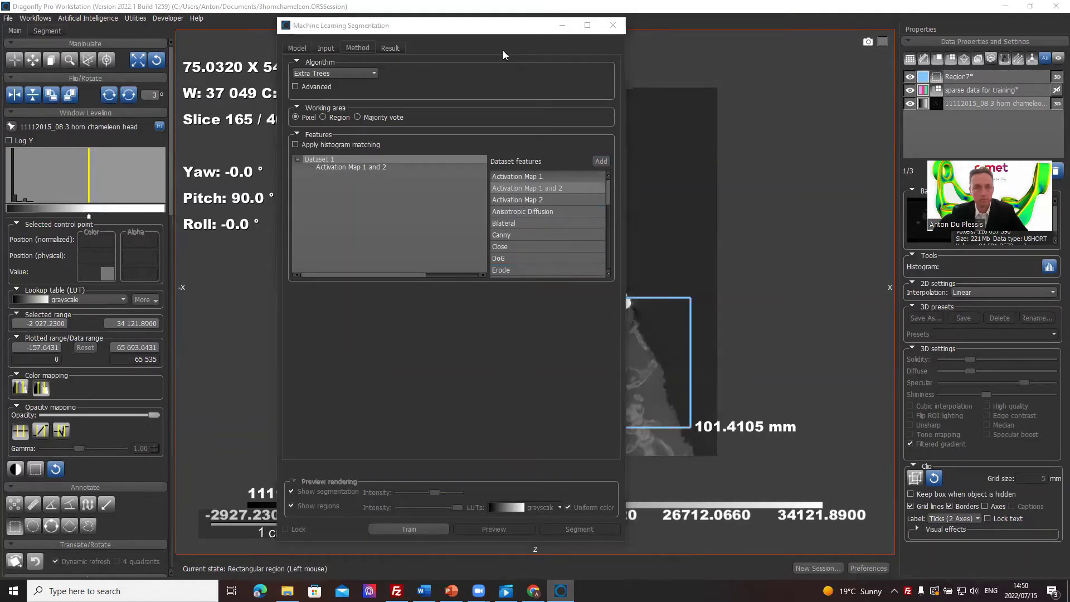
left_click_drag(502, 25, 370, 9)
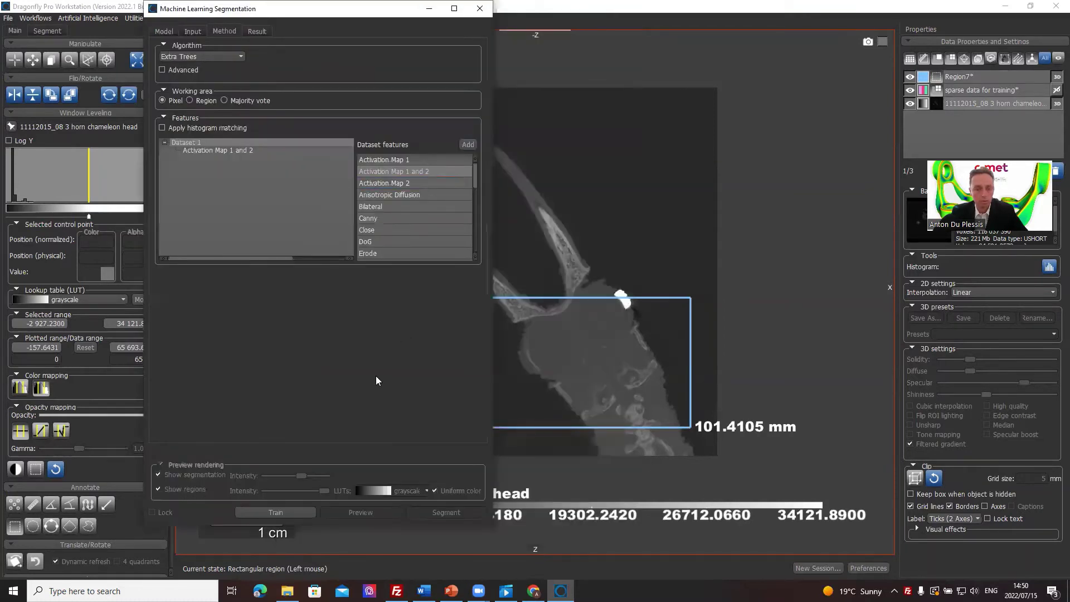
Train the DEMO on chameleon model and wait for the training progress to complete.
left_click(267, 511)
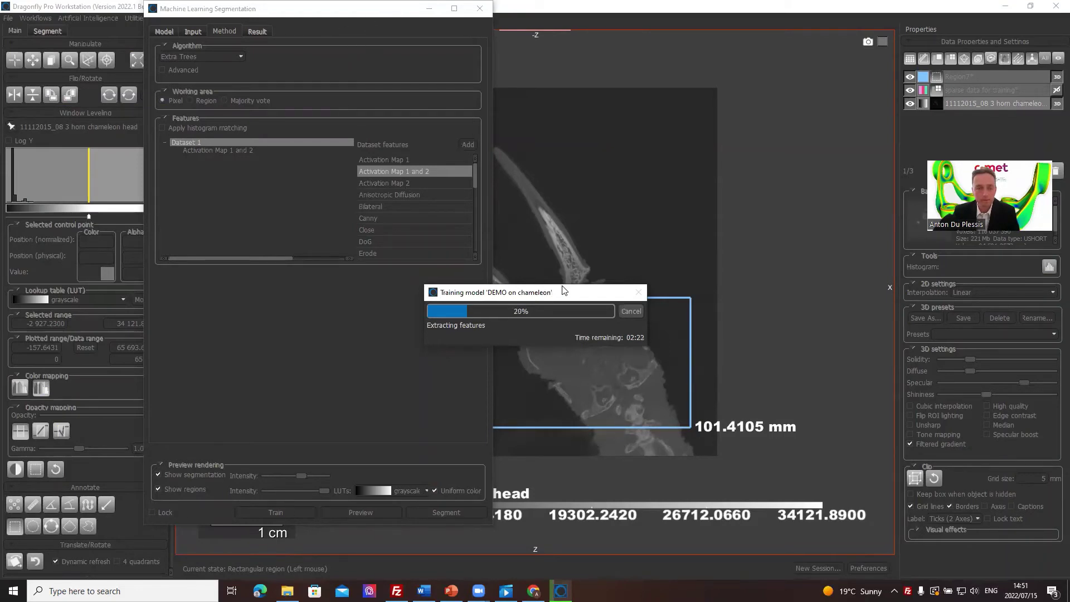
left_click_drag(565, 291, 807, 229)
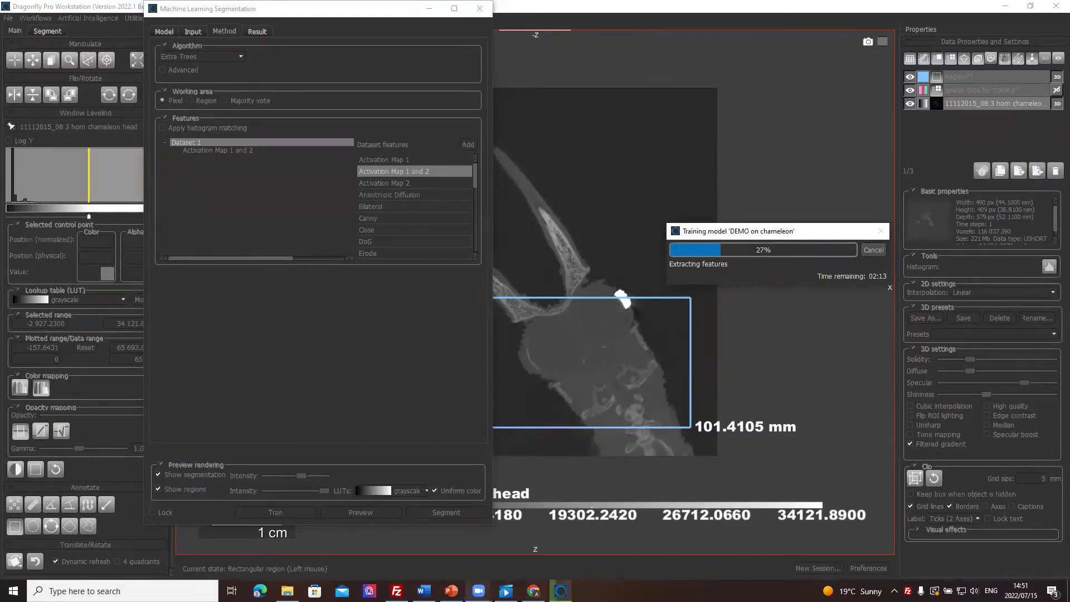
mouse_move(478, 591)
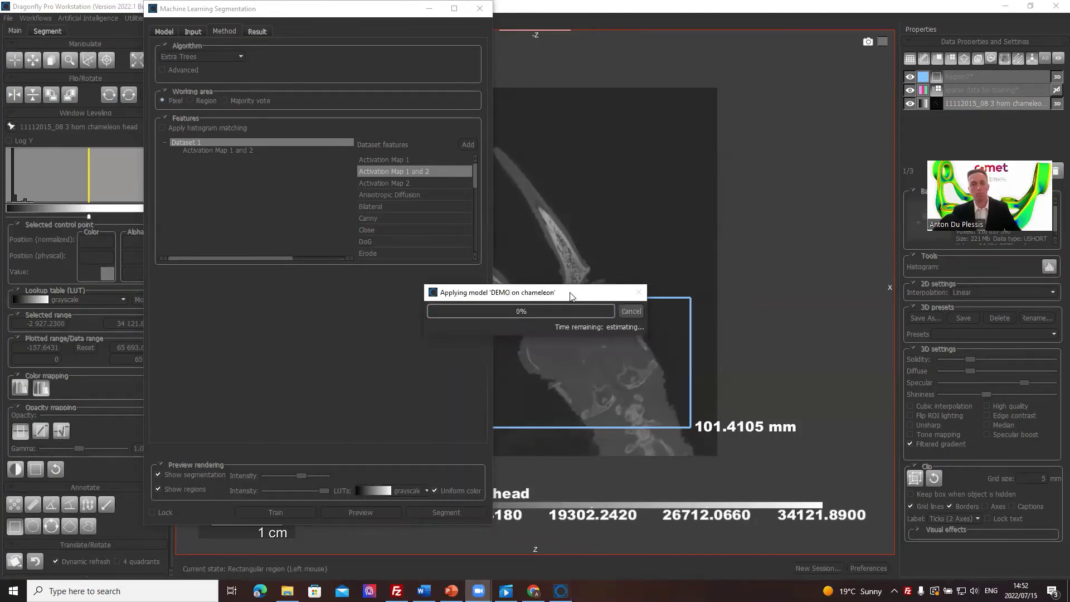
Move the Applying model progress window aside while the segmentation preview is drawn.
left_click_drag(569, 296, 380, 171)
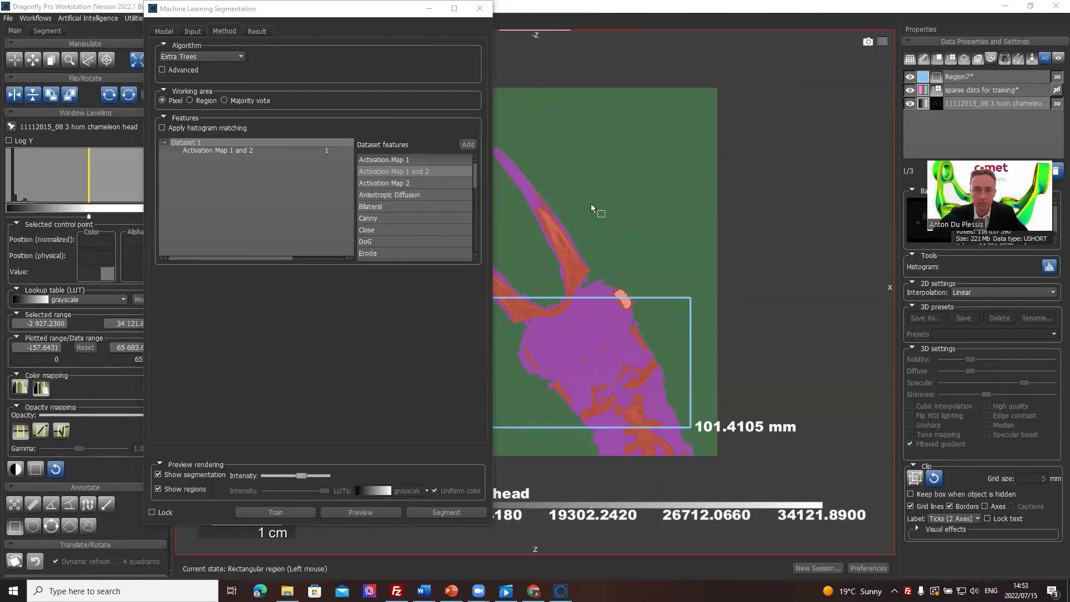
middle_click_drag(590, 203, 695, 181)
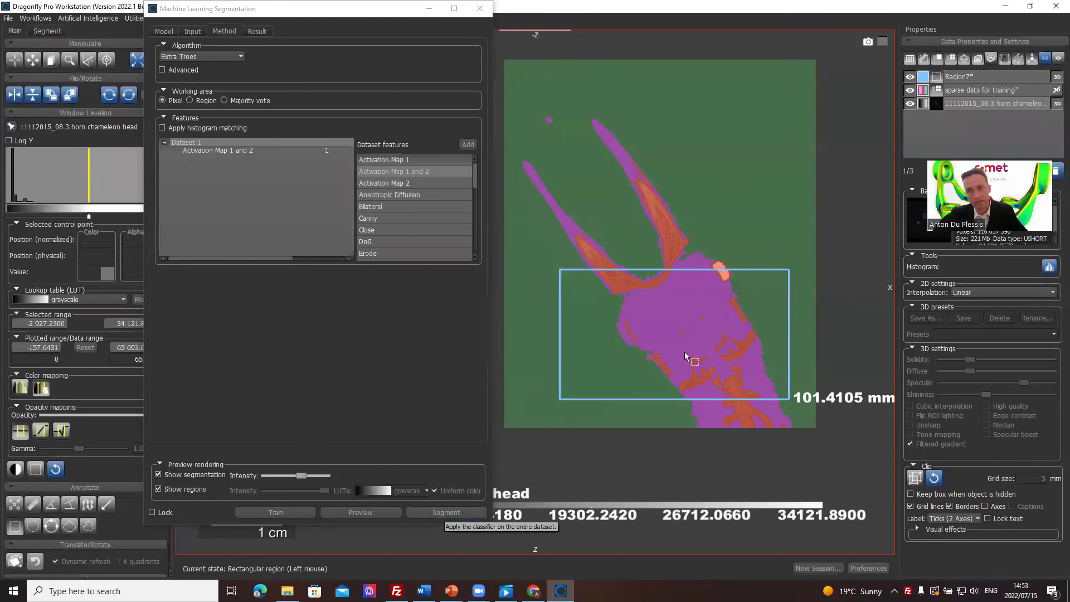
left_click(991, 91)
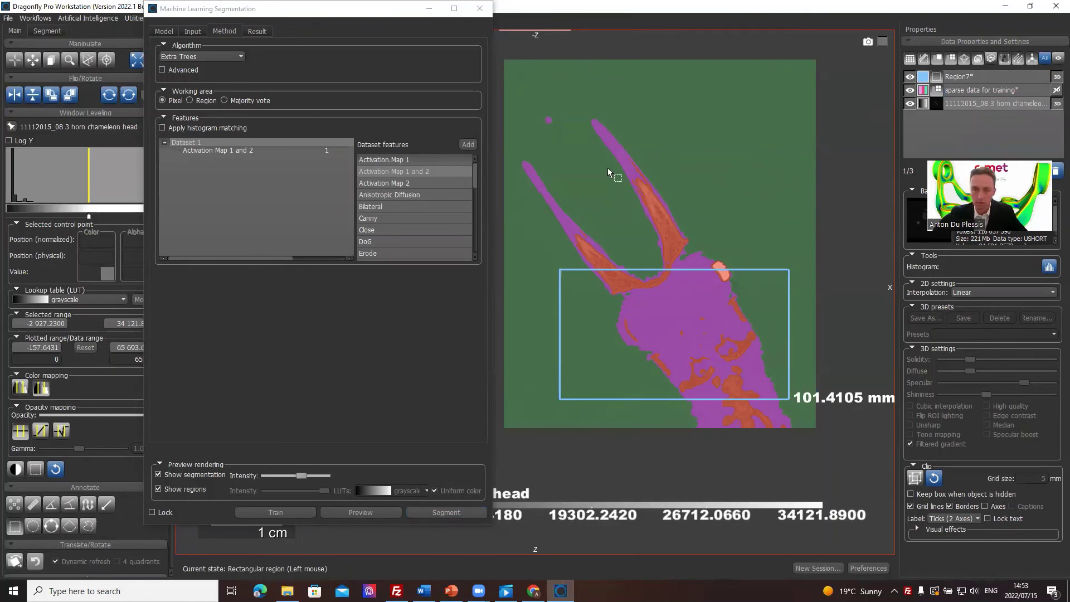
scroll(645, 146, "up", 3)
scroll(660, 192, "up", 2)
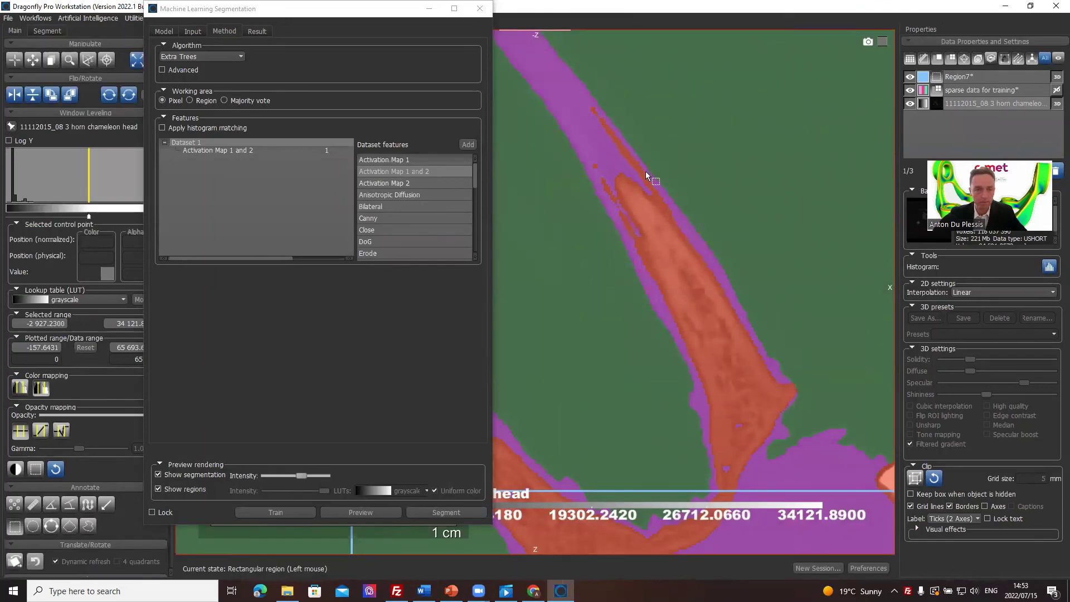
scroll(645, 172, "down", 5)
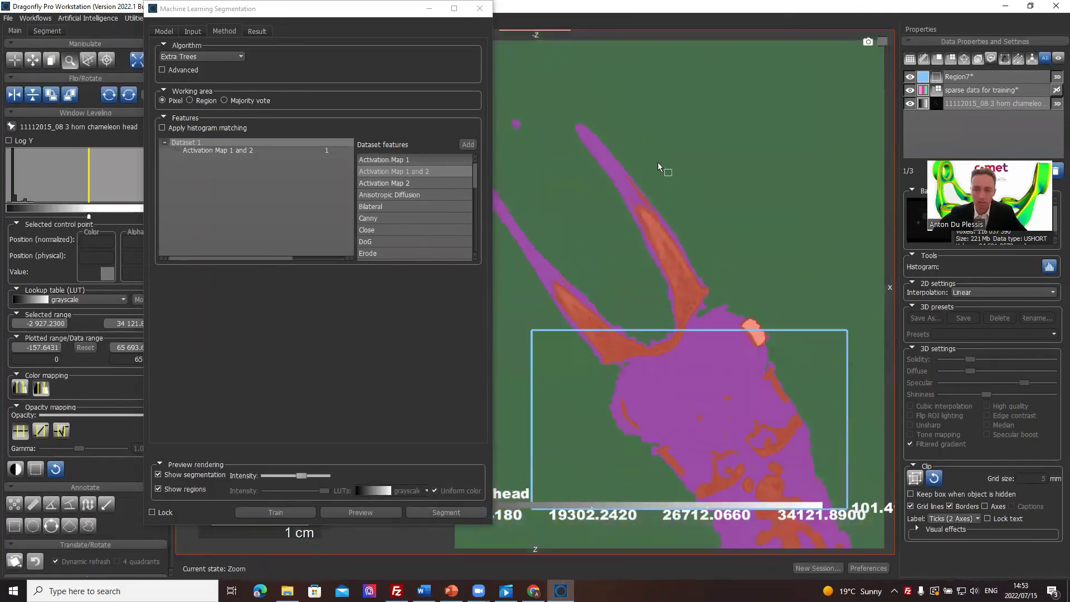
scroll(668, 239, "down", 4)
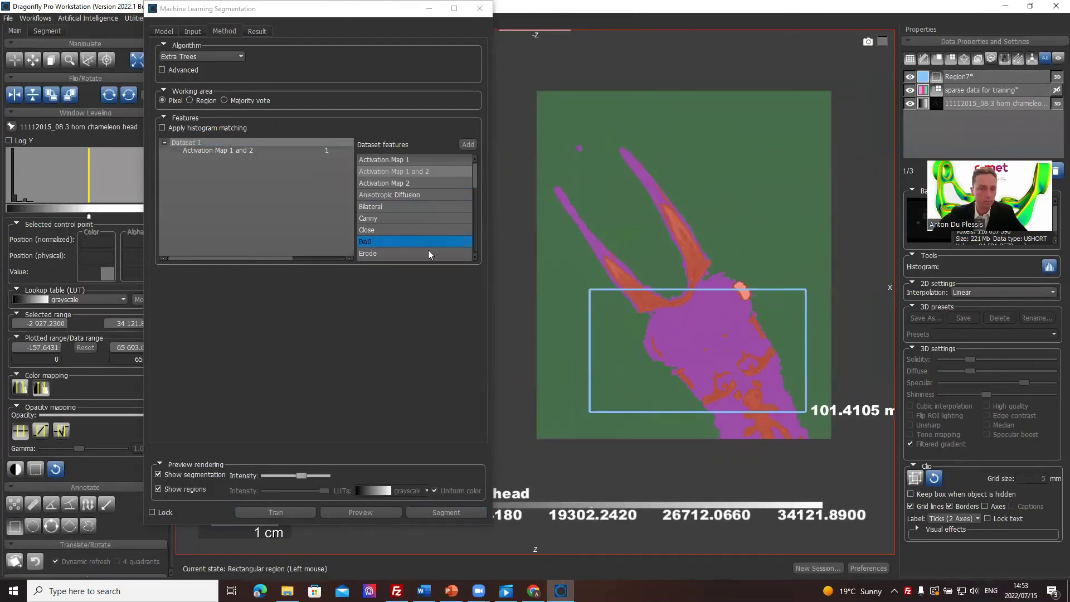
left_click(402, 10)
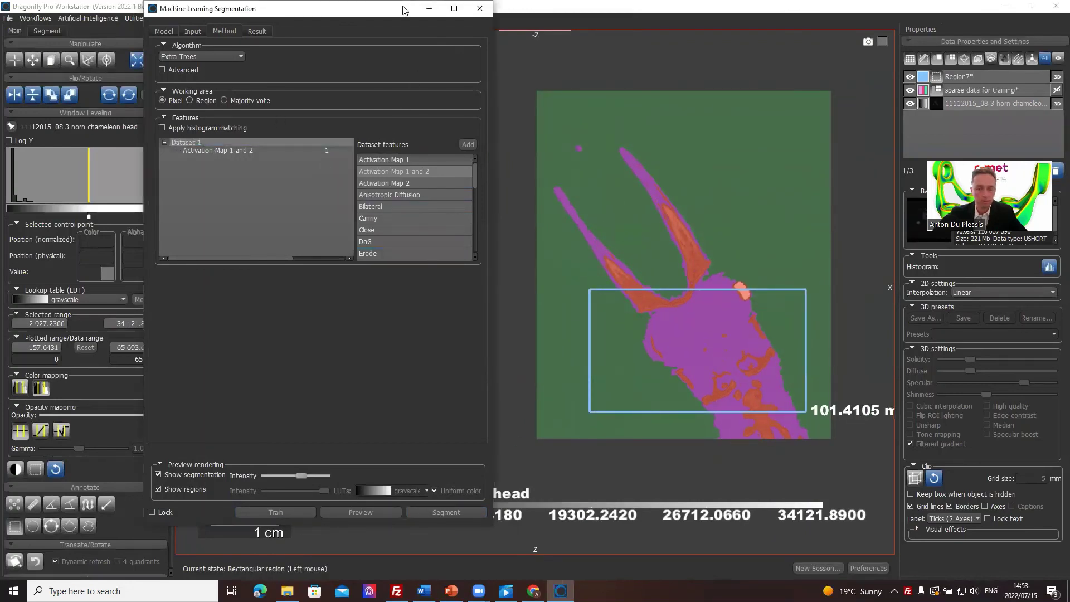
Close the Machine Learning Segmentation window and re-centre the plain grayscale slice 165.
left_click_drag(403, 11, 377, 63)
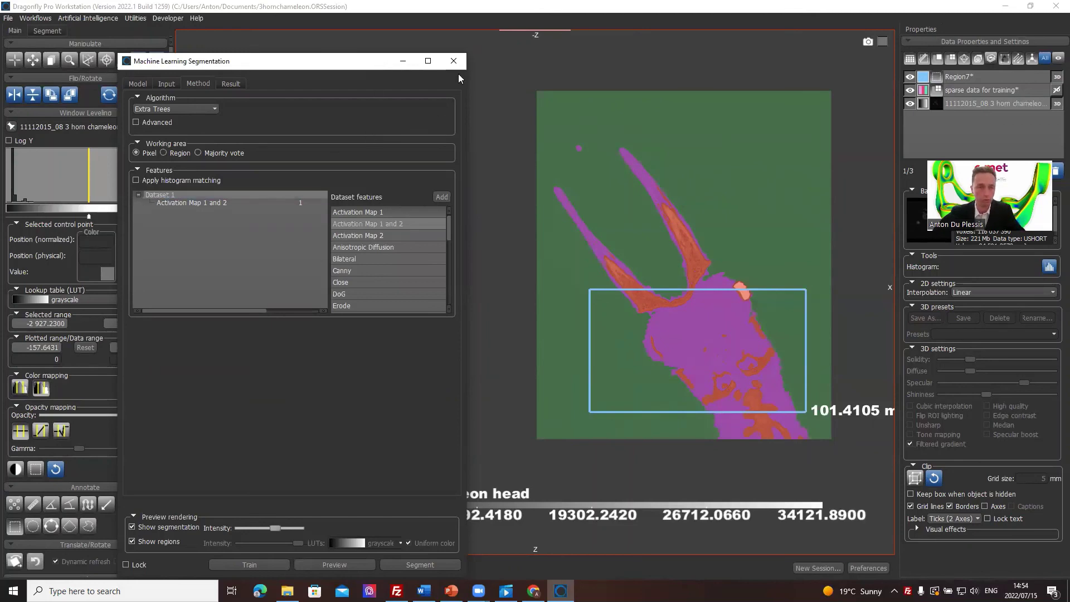
left_click(454, 62)
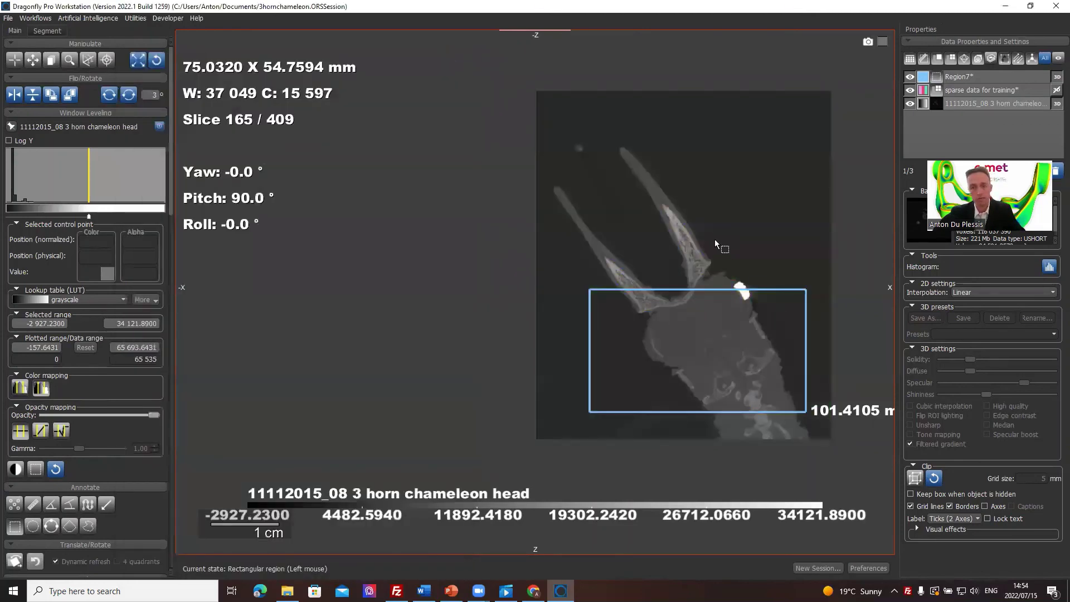
middle_click_drag(716, 238, 529, 246)
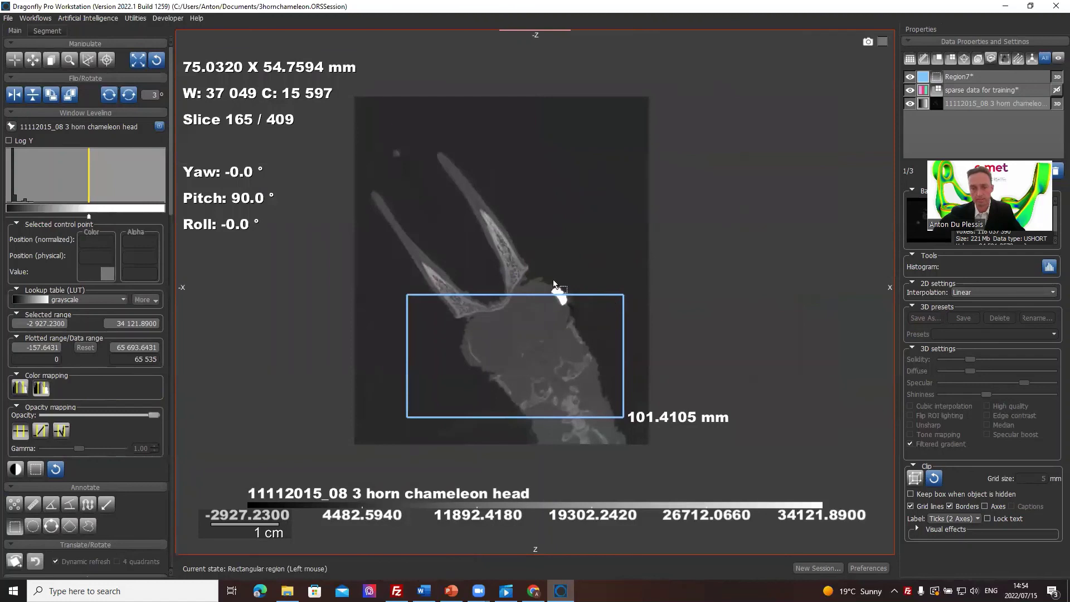